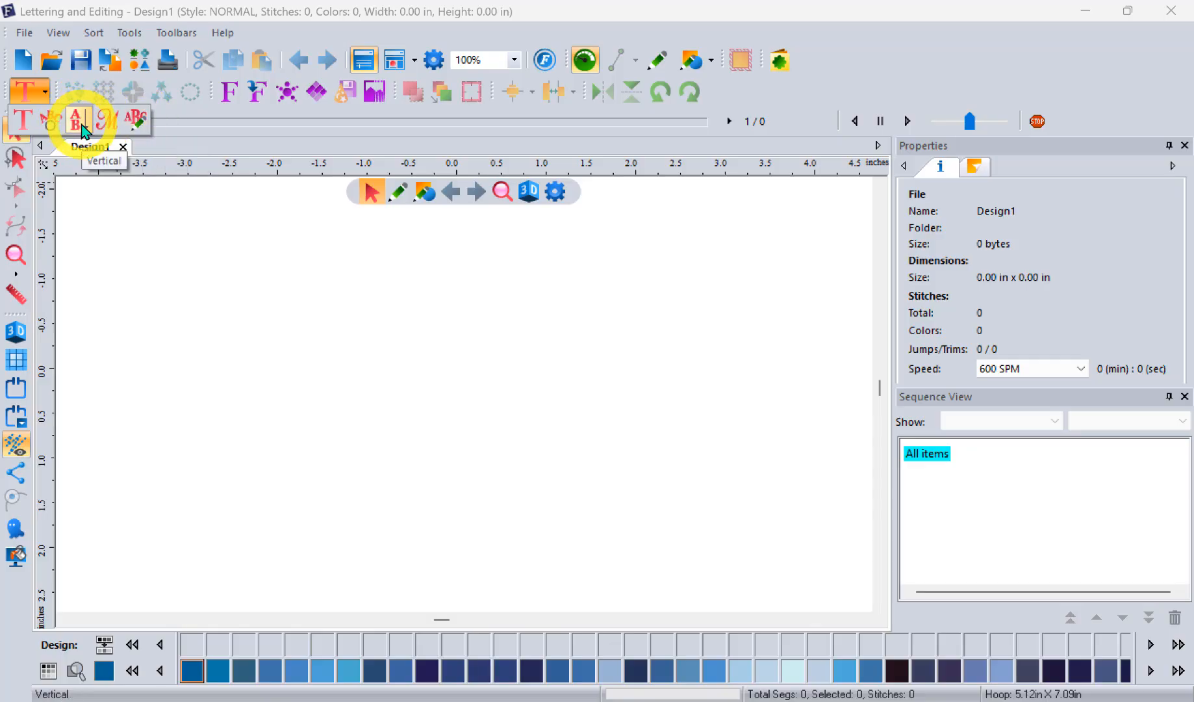
# Create a vertical lettering object in the design, entering the text Floriani and changing it to all-capital FLORIANI.
pyautogui.click(82, 130)
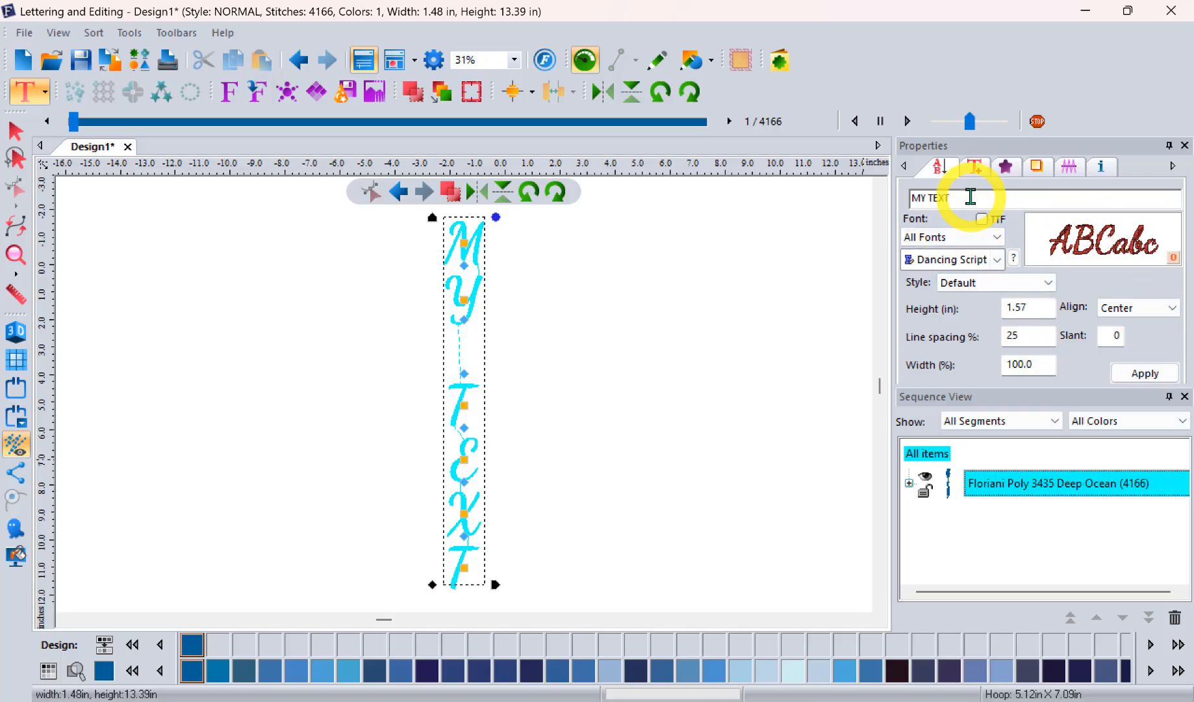
pyautogui.moveTo(969, 196); pyautogui.dragTo(804, 202)
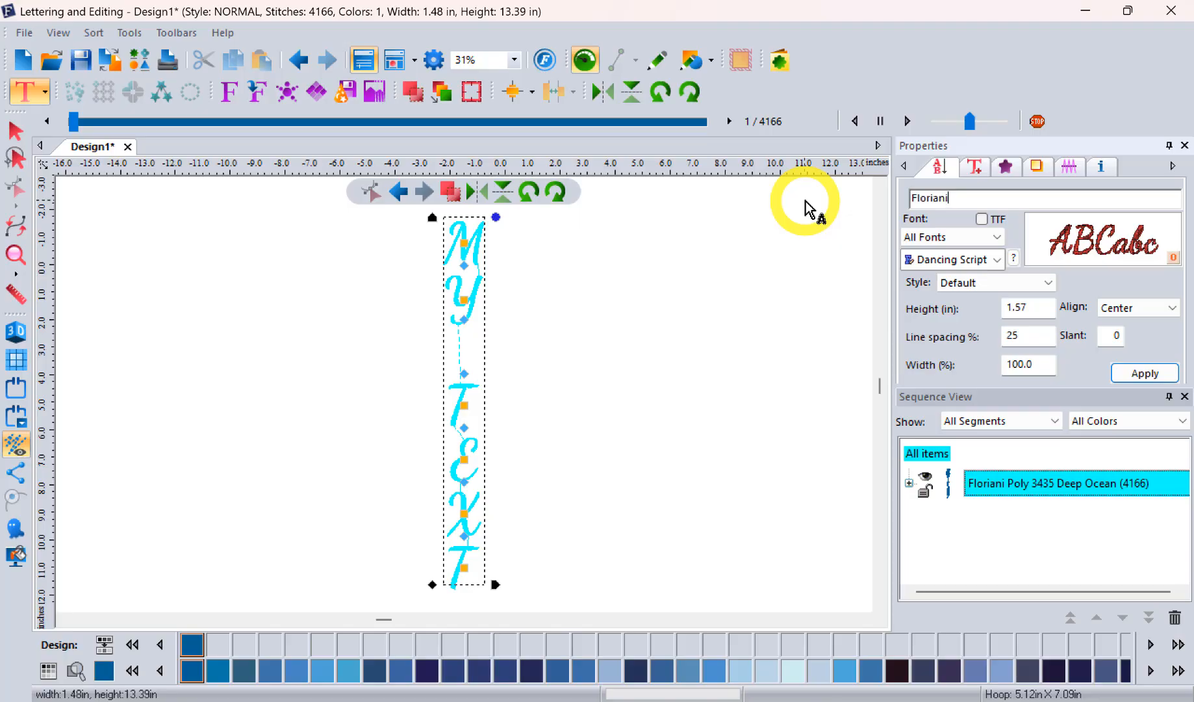
pyautogui.click(1142, 373)
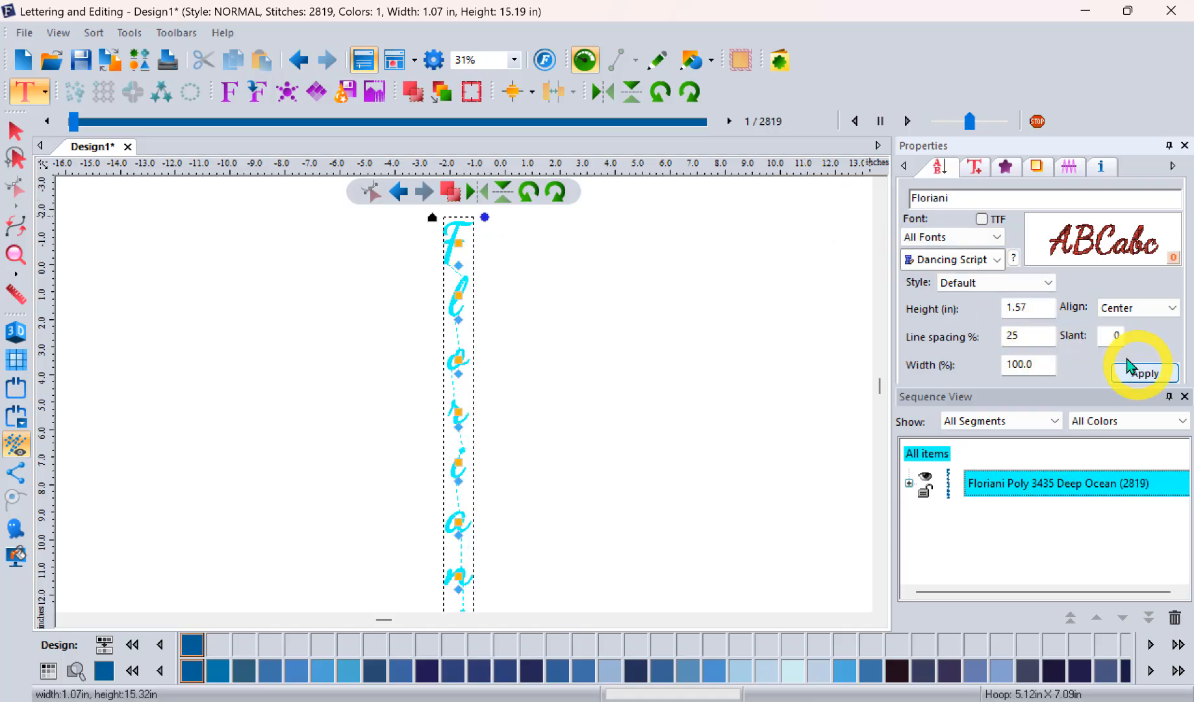
pyautogui.doubleClick(945, 195)
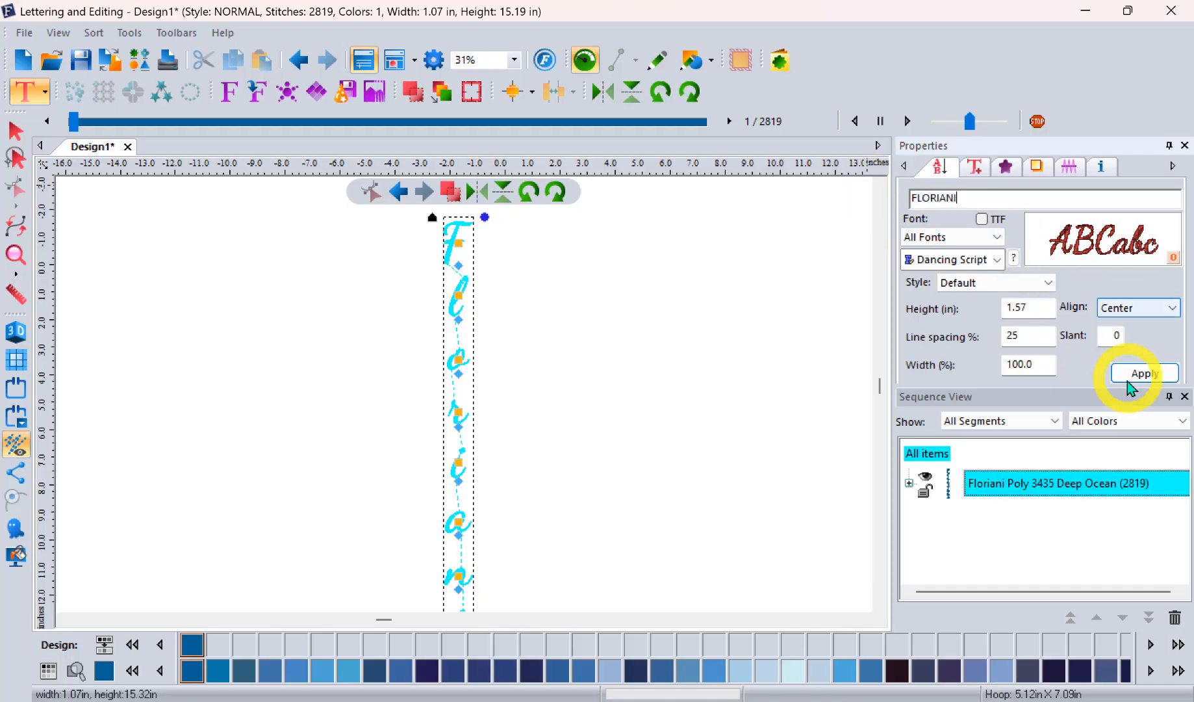
pyautogui.click(1145, 374)
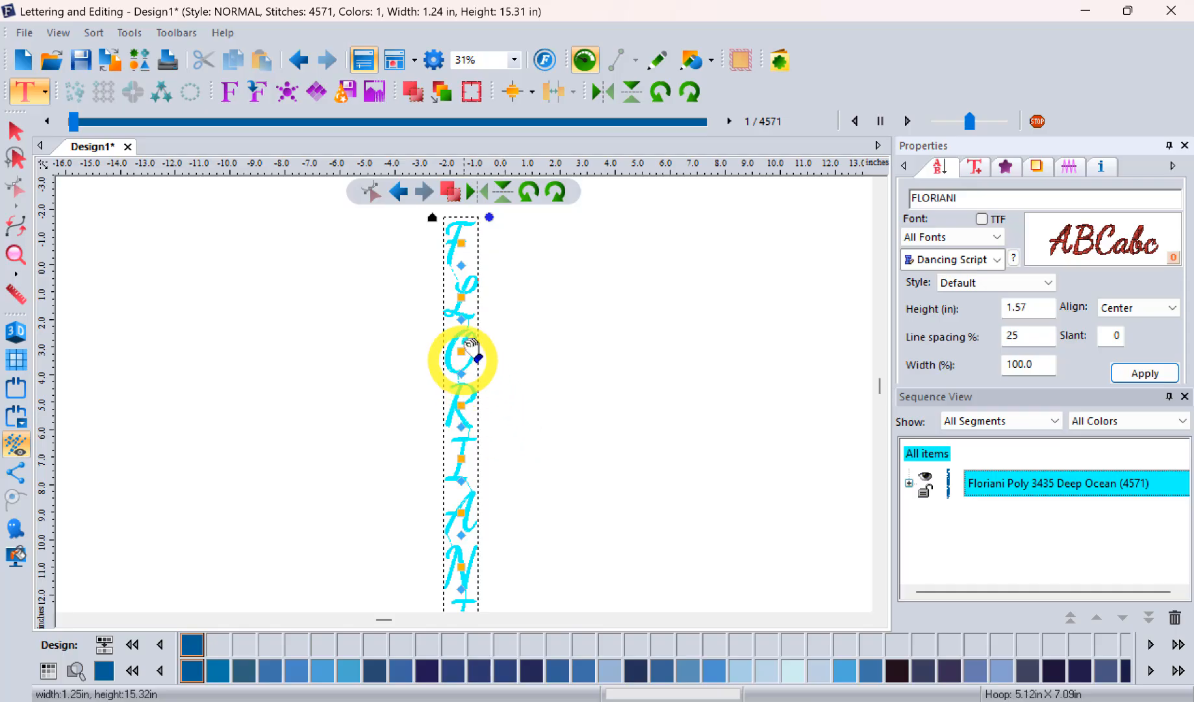
# Try adjusting the spacing between the letters F and L and between L and O with their spacing handles.
pyautogui.scroll(-1, 466, 281)
pyautogui.scroll(2, 466, 281)
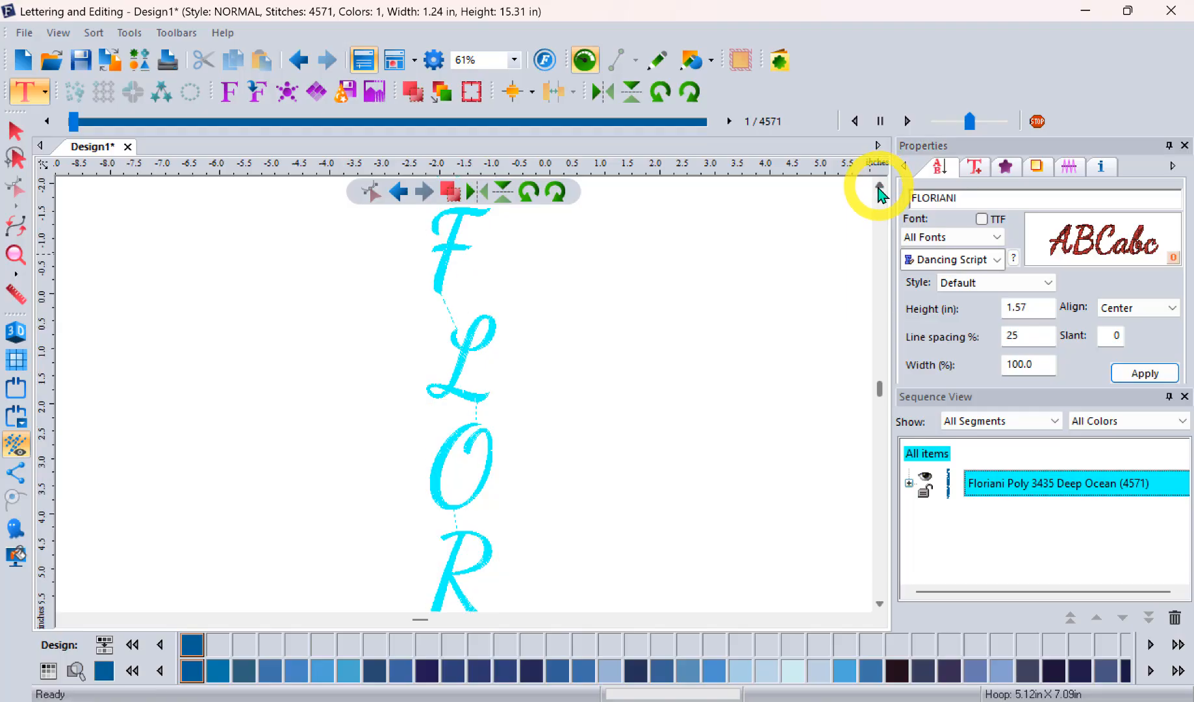
pyautogui.scroll(1, 471, 273)
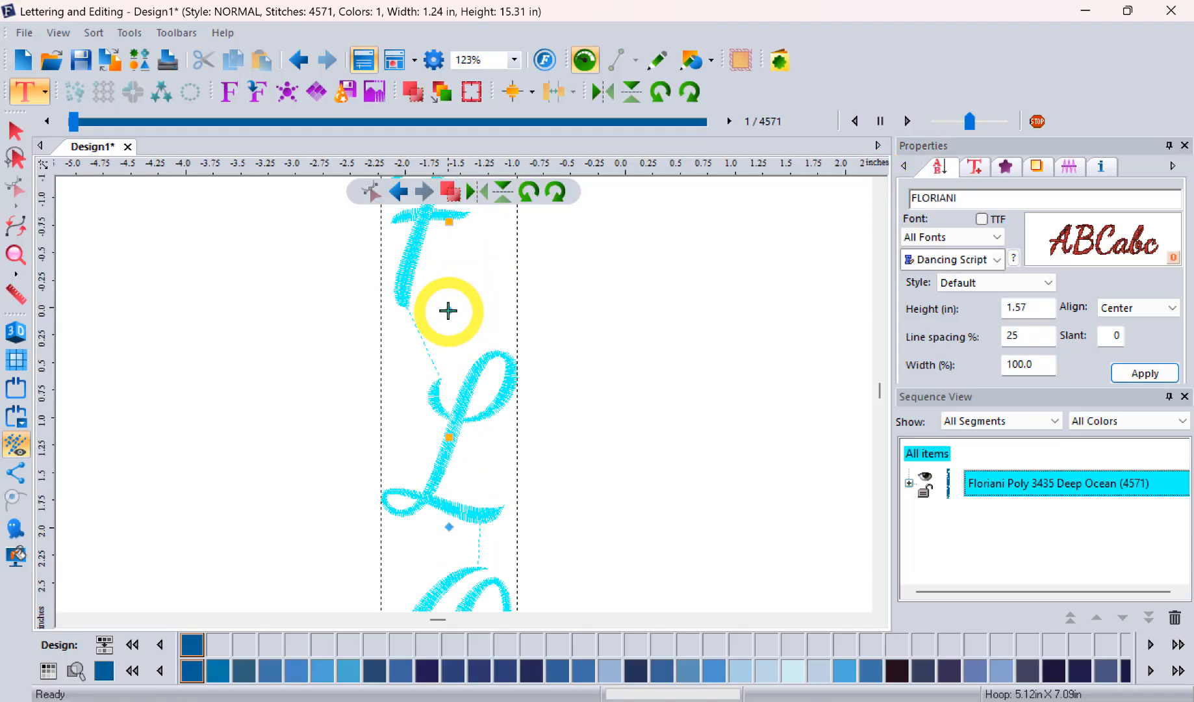
pyautogui.moveTo(447, 310)
pyautogui.mouseDown()
pyautogui.moveTo(447, 288)
pyautogui.moveTo(434, 386)
pyautogui.moveTo(438, 307)
pyautogui.mouseUp()
pyautogui.scroll(-5, 541, 381)
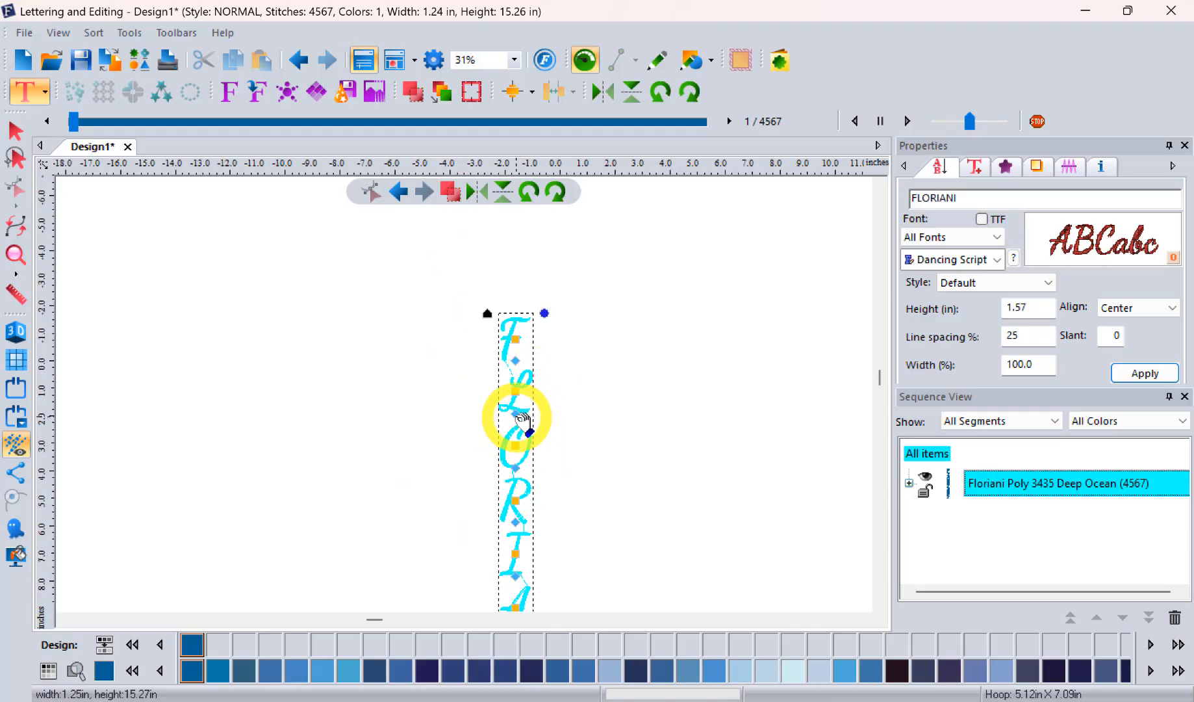
pyautogui.moveTo(516, 413)
pyautogui.mouseDown()
pyautogui.moveTo(514, 438)
pyautogui.moveTo(517, 413)
pyautogui.mouseUp()
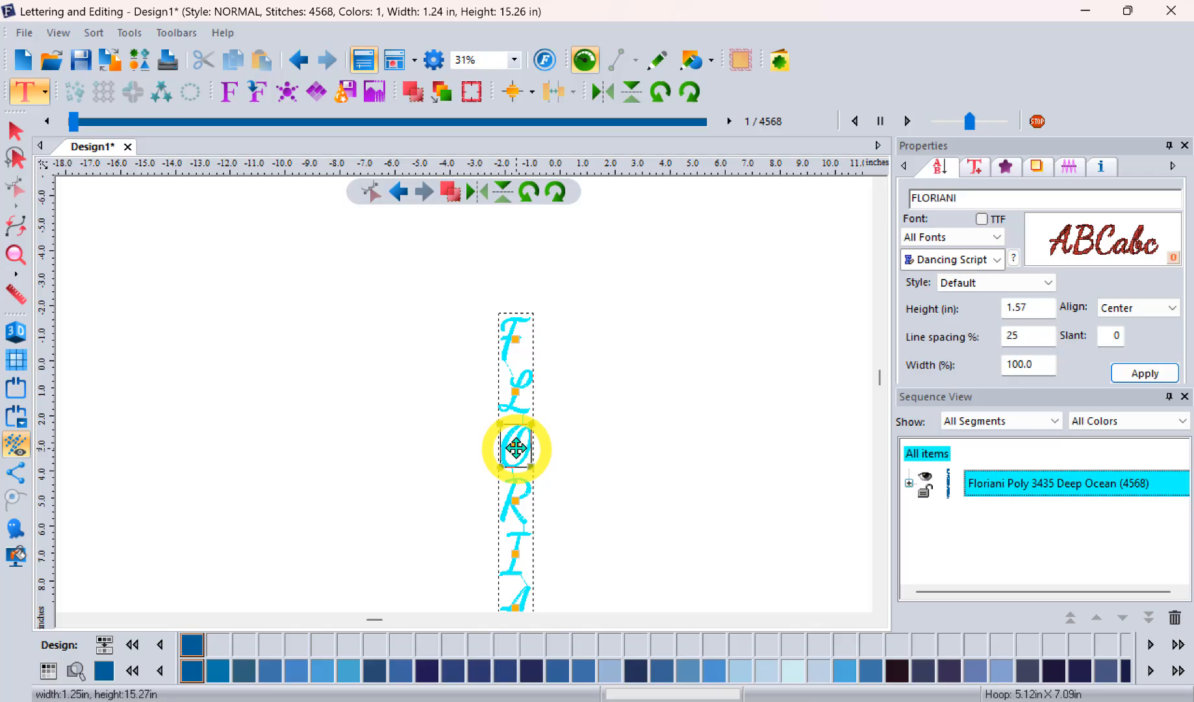
# Stagger the letters O, R and the first I individually, shifting them upward and alternately right, left and right.
pyautogui.moveTo(516, 447); pyautogui.dragTo(538, 434)
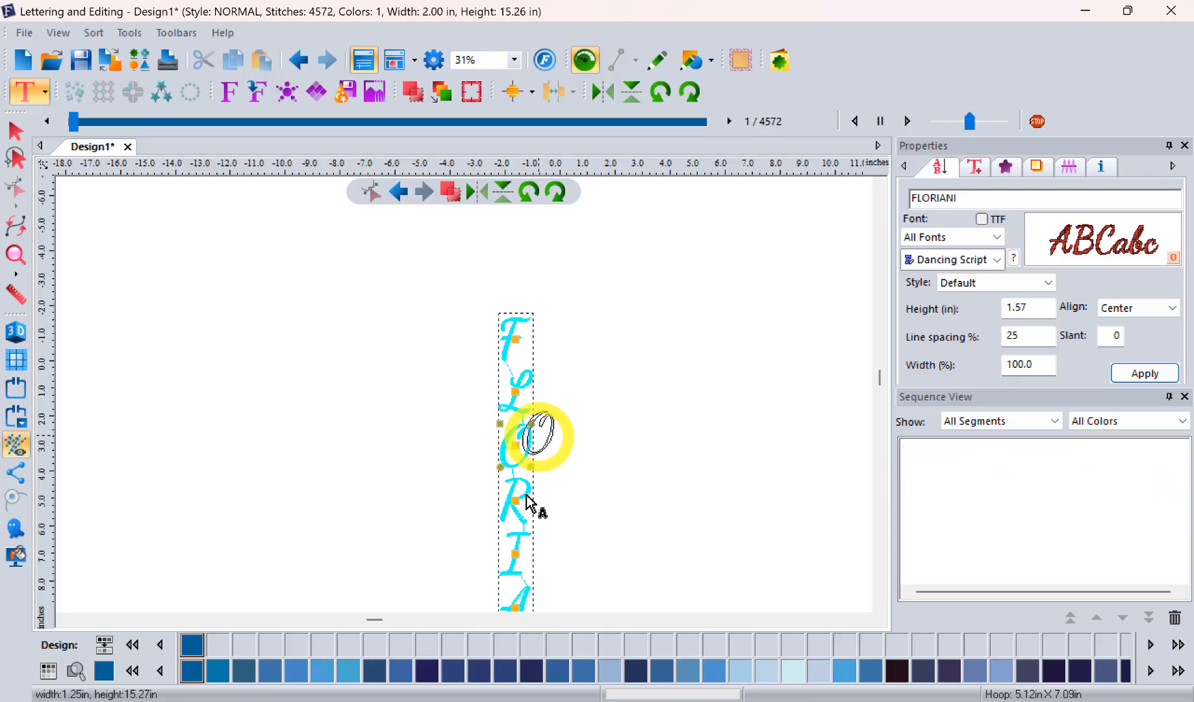
pyautogui.moveTo(522, 504); pyautogui.dragTo(503, 468)
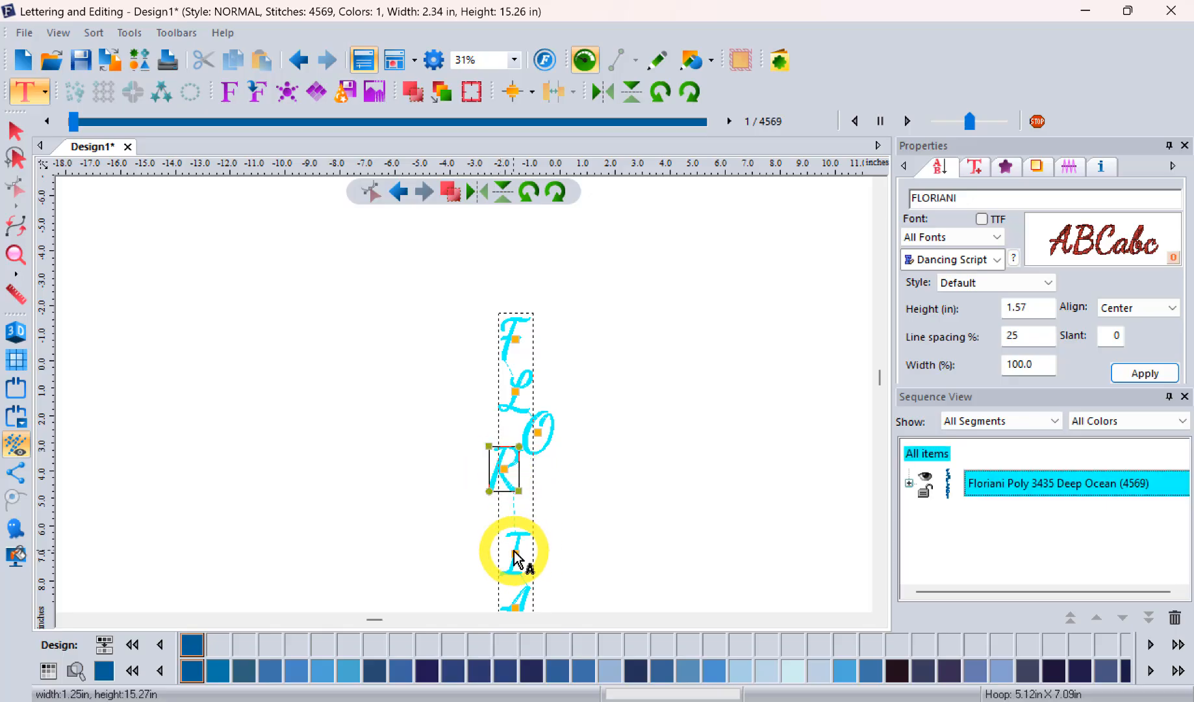
pyautogui.moveTo(514, 555); pyautogui.dragTo(532, 503)
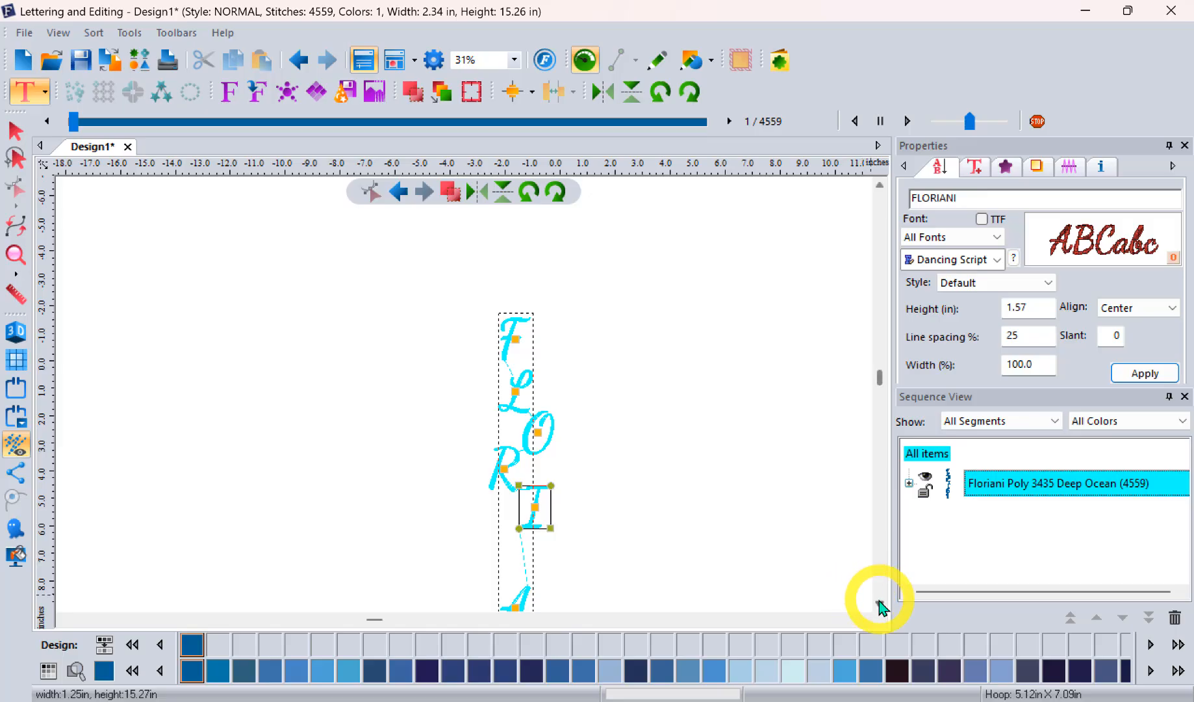
# Reset the lettering frame to discard the manual letter moves and spacing changes.
pyautogui.click(880, 604)
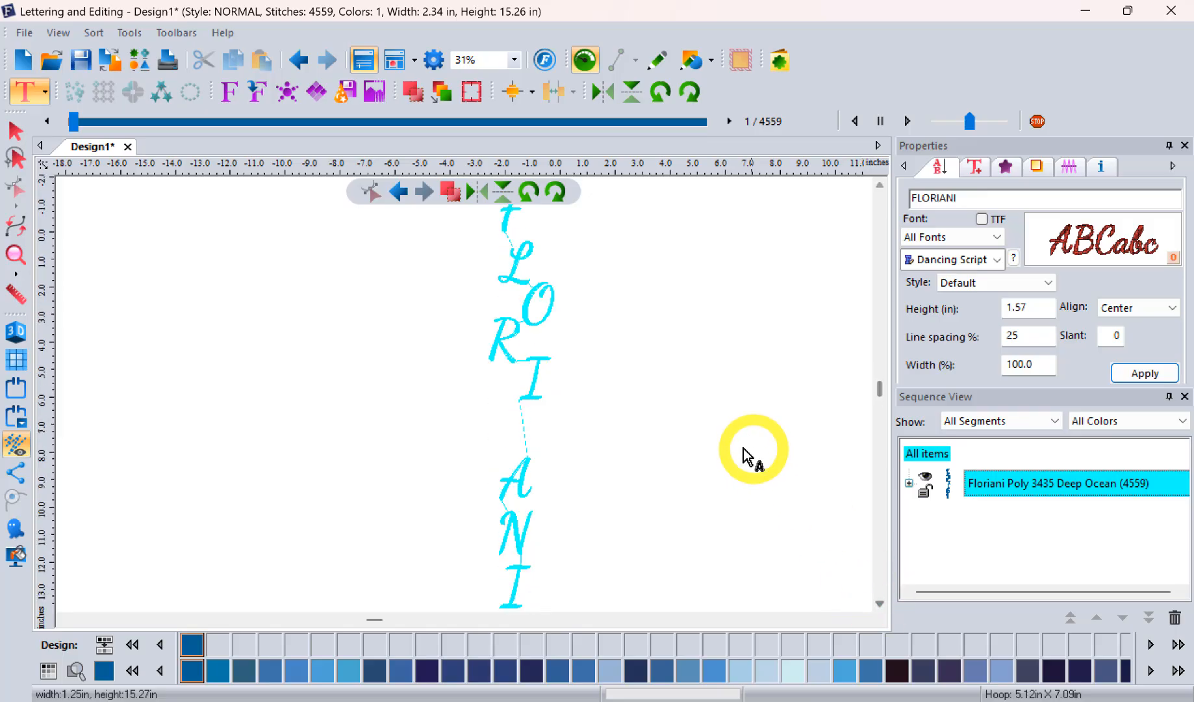
pyautogui.scroll(-2, 524, 397)
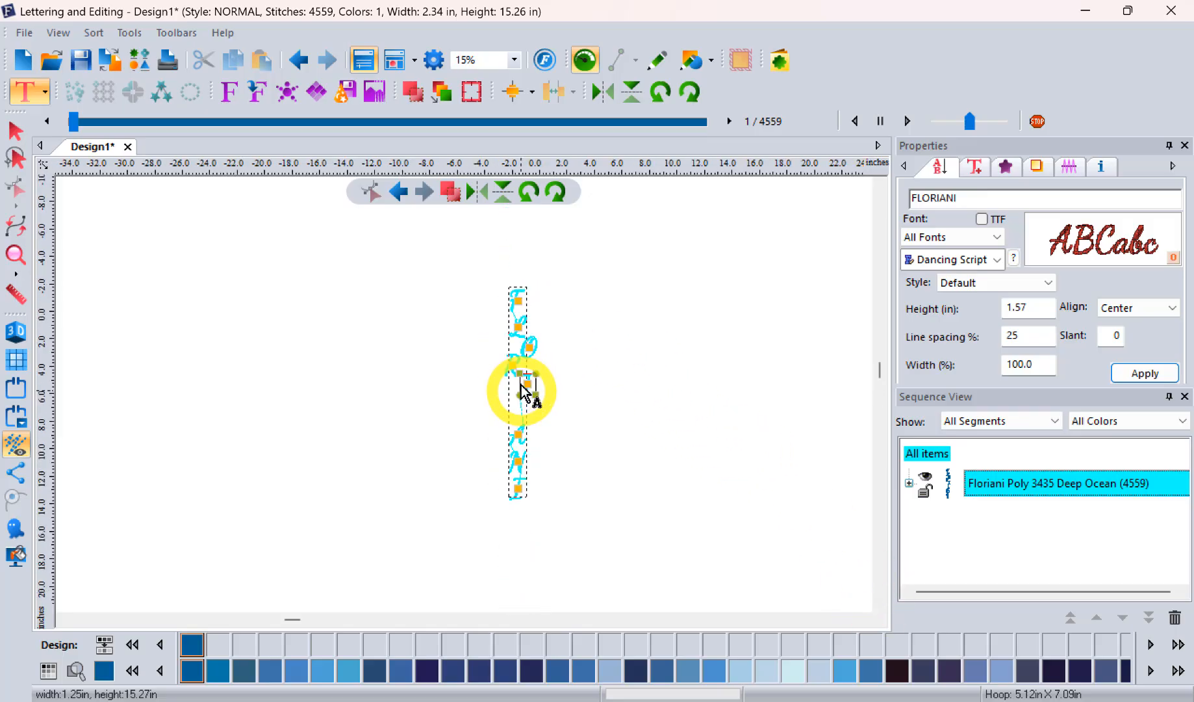
pyautogui.scroll(2, 524, 390)
pyautogui.rightClick(519, 295)
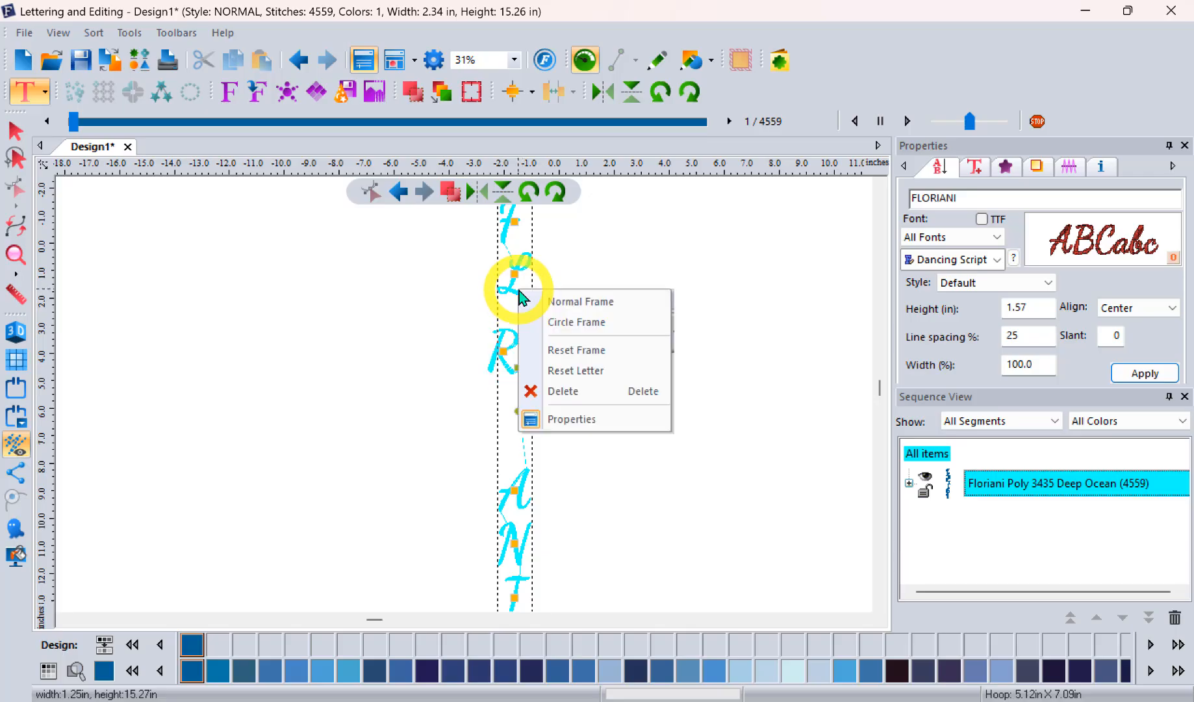
pyautogui.click(574, 350)
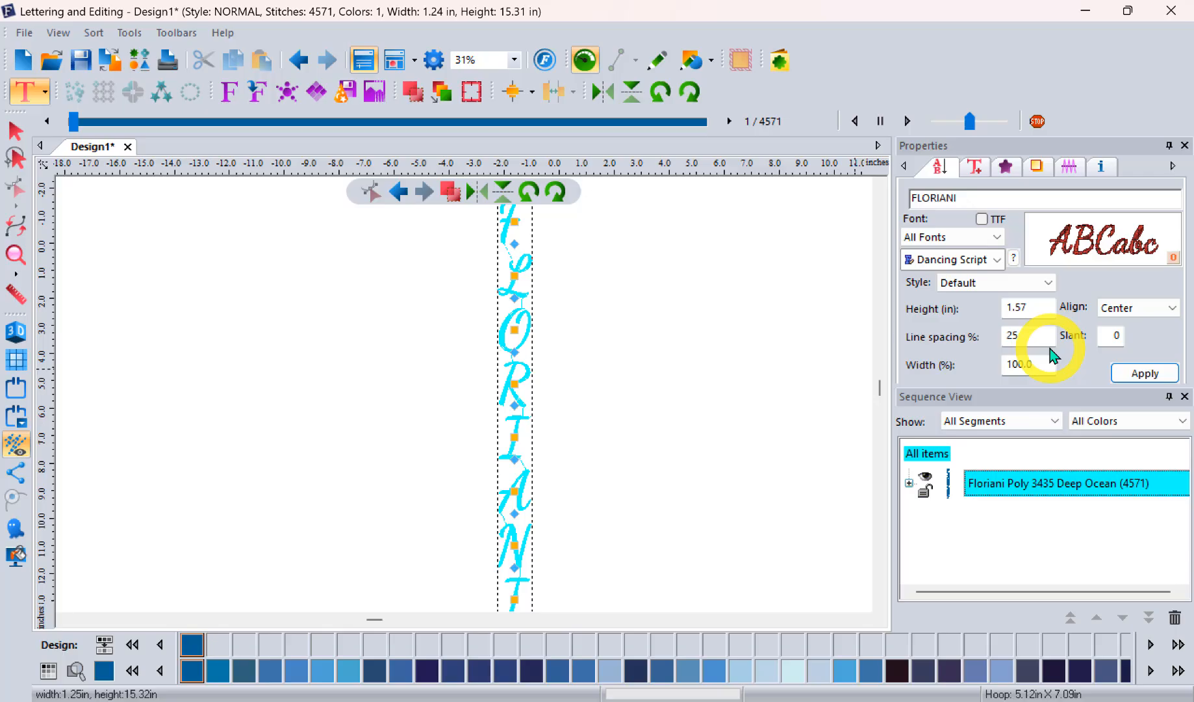
# Browse the available fonts without changing the choice, and check the Dancing Script font's characters and recommended heights.
pyautogui.click(996, 260)
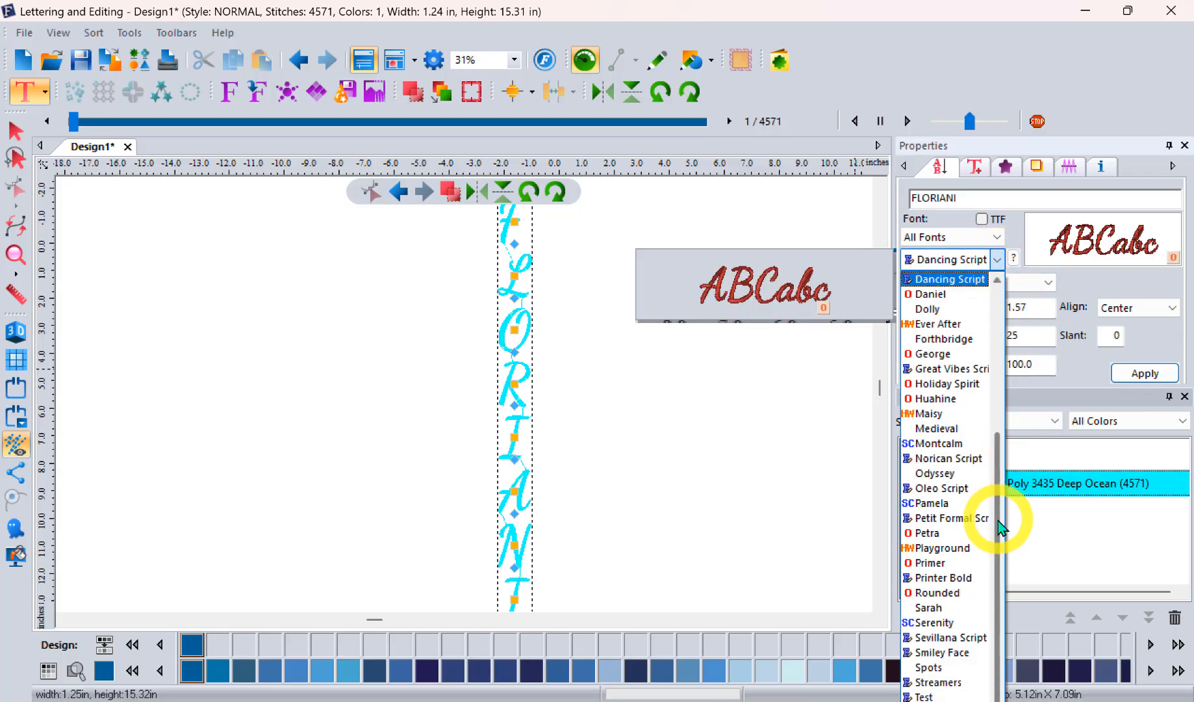
pyautogui.moveTo(998, 521)
pyautogui.mouseDown()
pyautogui.moveTo(1005, 328)
pyautogui.moveTo(1019, 419)
pyautogui.moveTo(986, 541)
pyautogui.mouseUp()
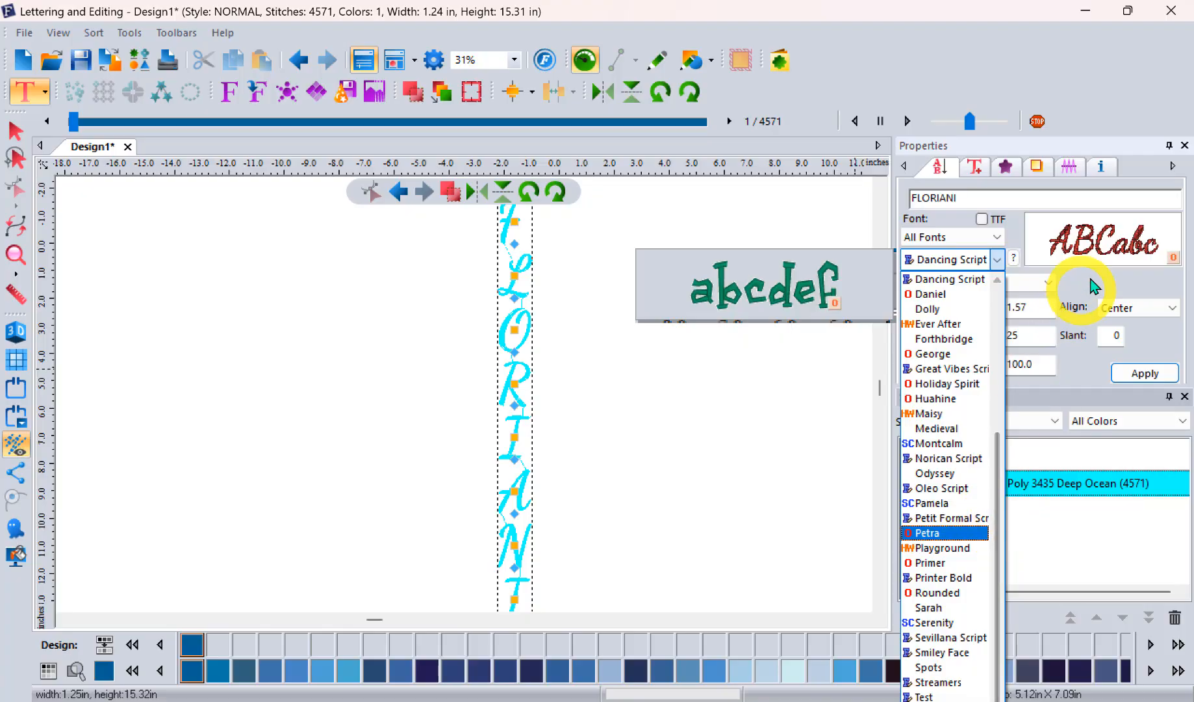
pyautogui.click(1033, 278)
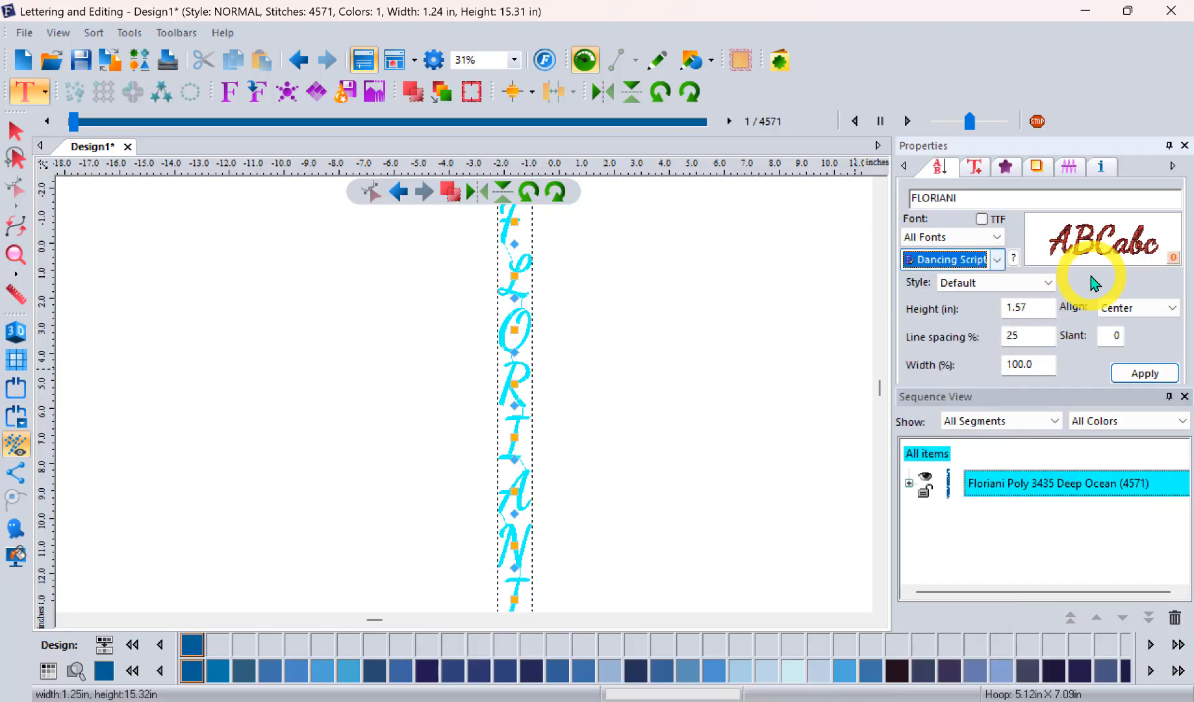
pyautogui.click(1013, 259)
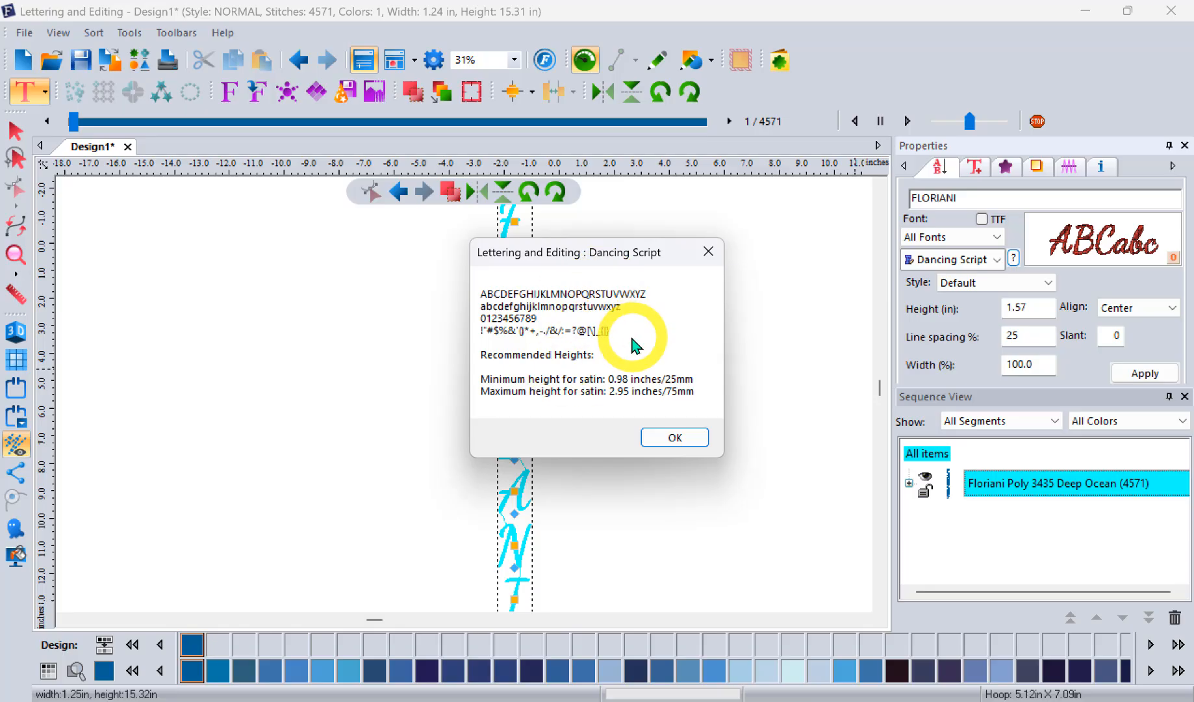
pyautogui.click(670, 437)
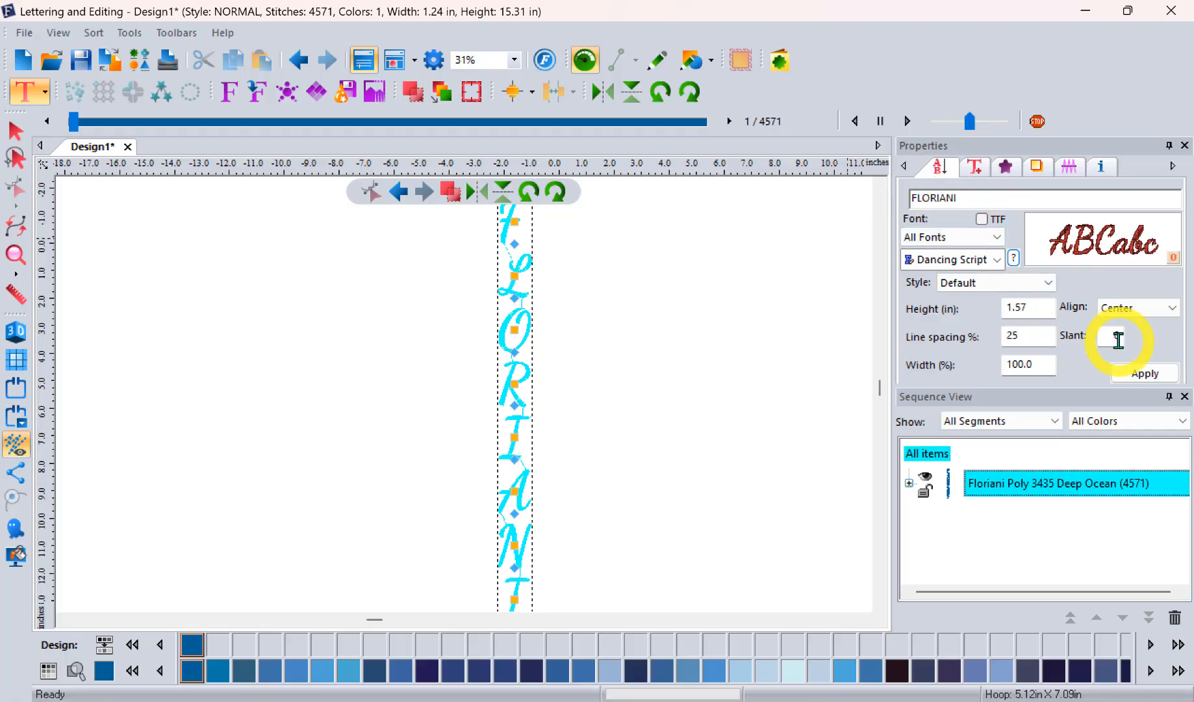
# Set the vertical lettering's alignment to Left and its slant to 5.
pyautogui.click(1134, 310)
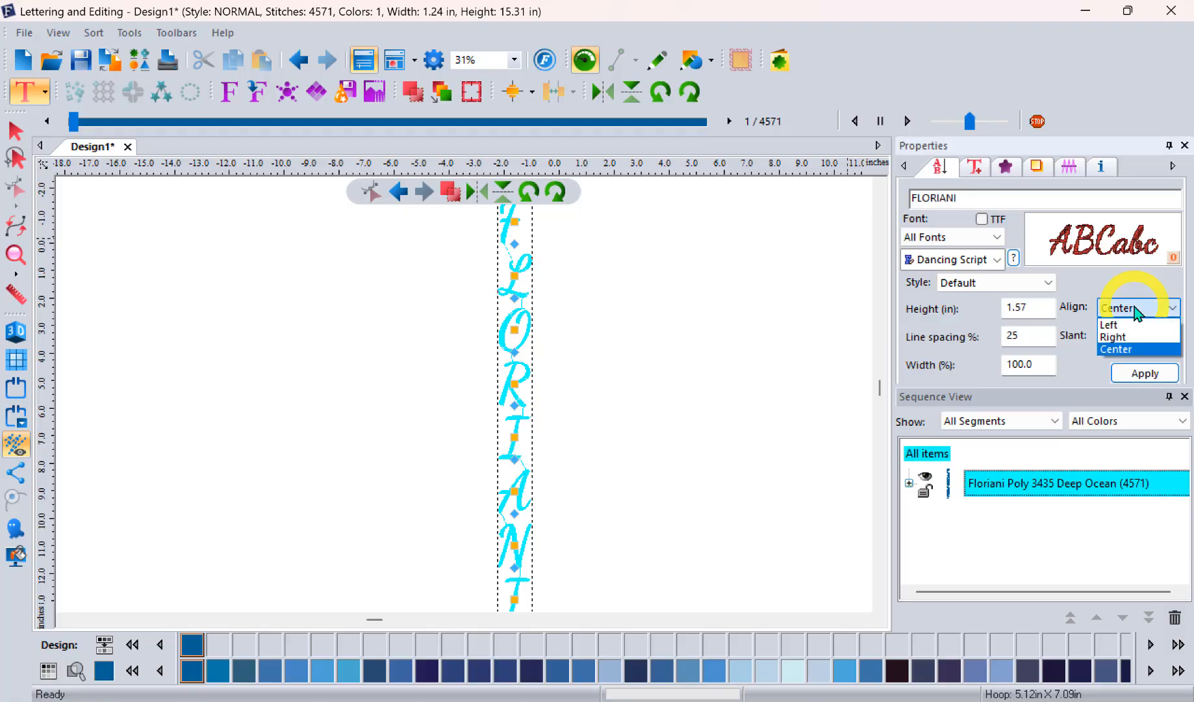
pyautogui.click(1129, 323)
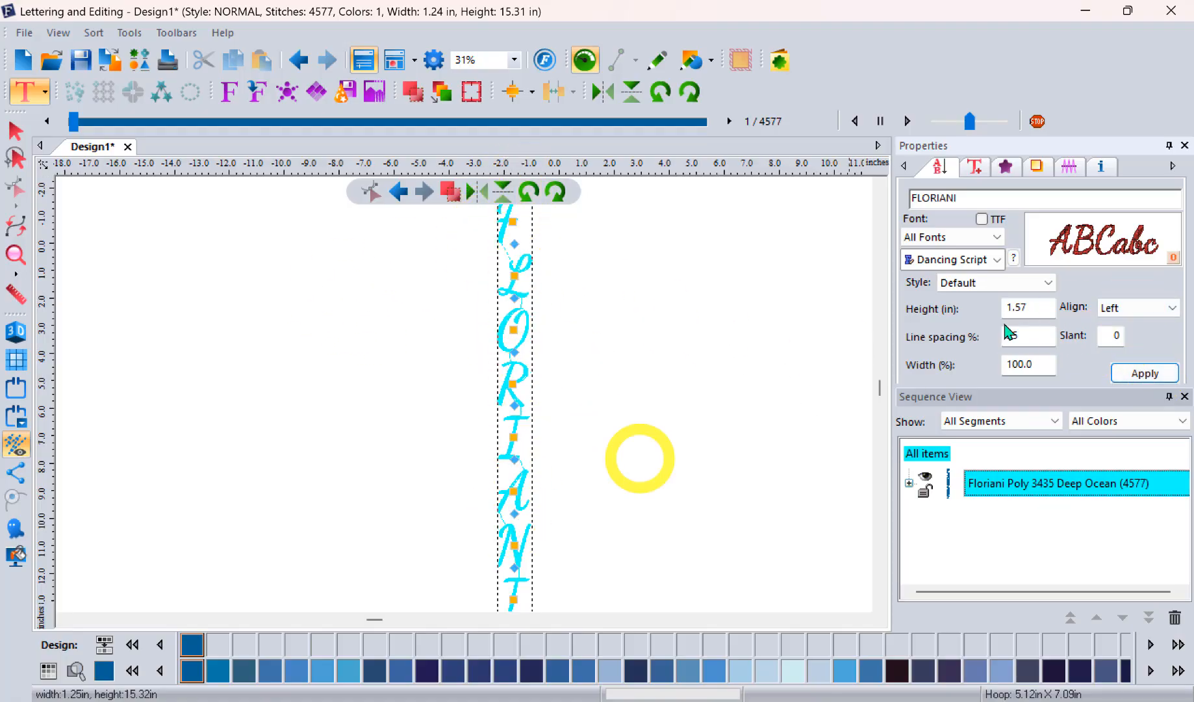
pyautogui.click(1115, 338)
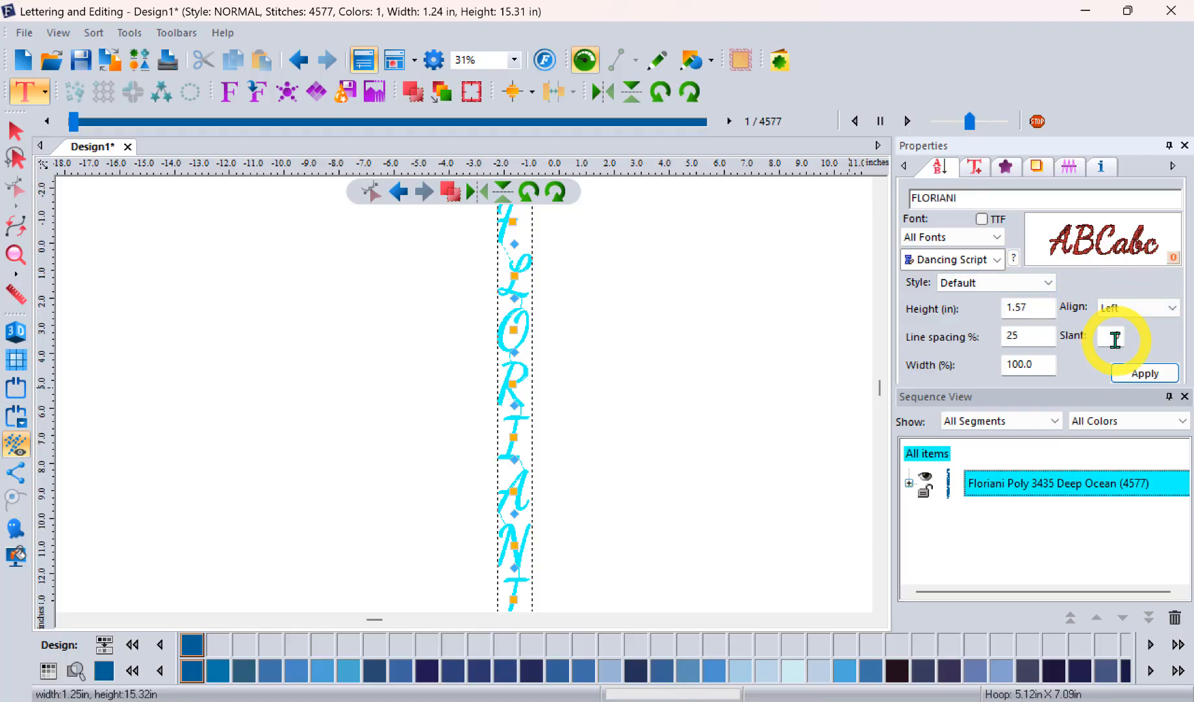
pyautogui.doubleClick(1115, 339)
pyautogui.click(1145, 375)
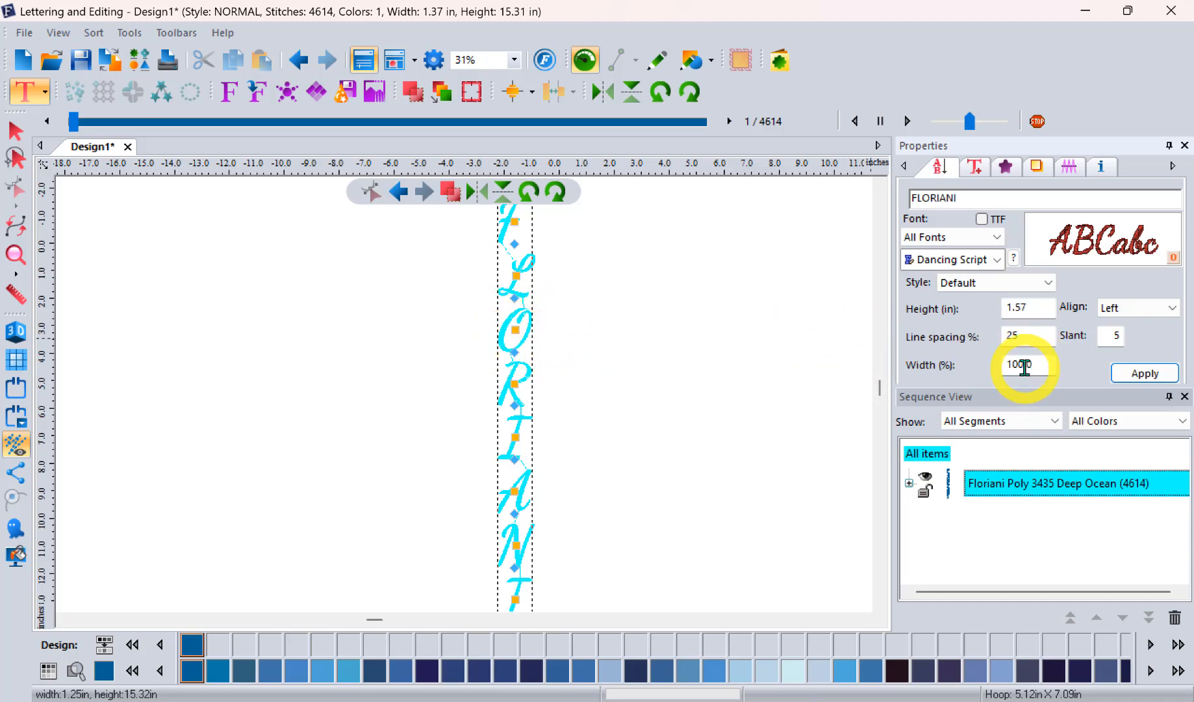
# Set the vertical lettering's width to 120% and apply the change.
pyautogui.click(1036, 365)
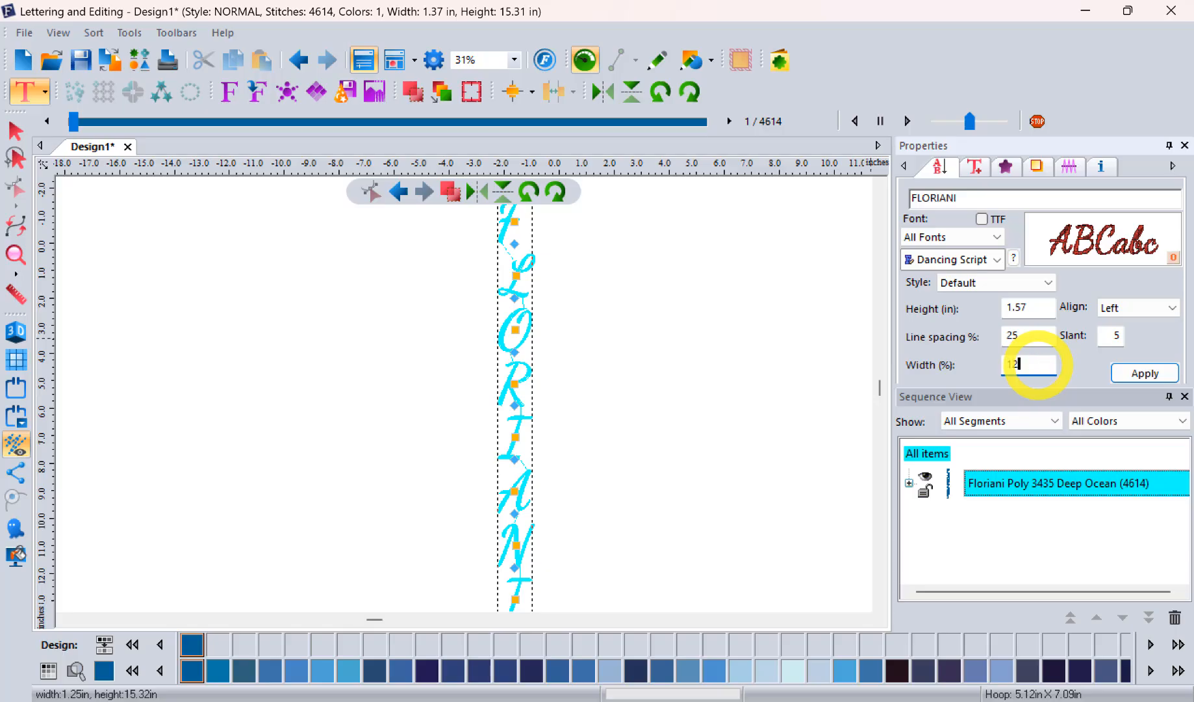
pyautogui.click(1146, 375)
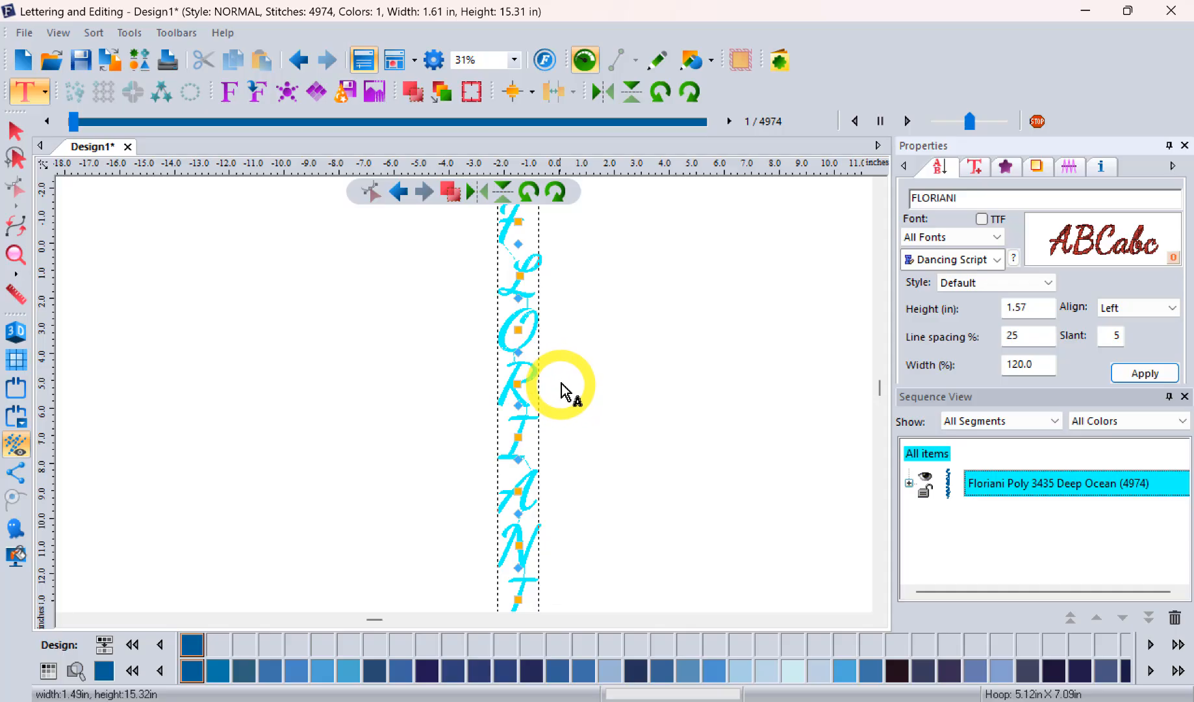
pyautogui.click(16, 130)
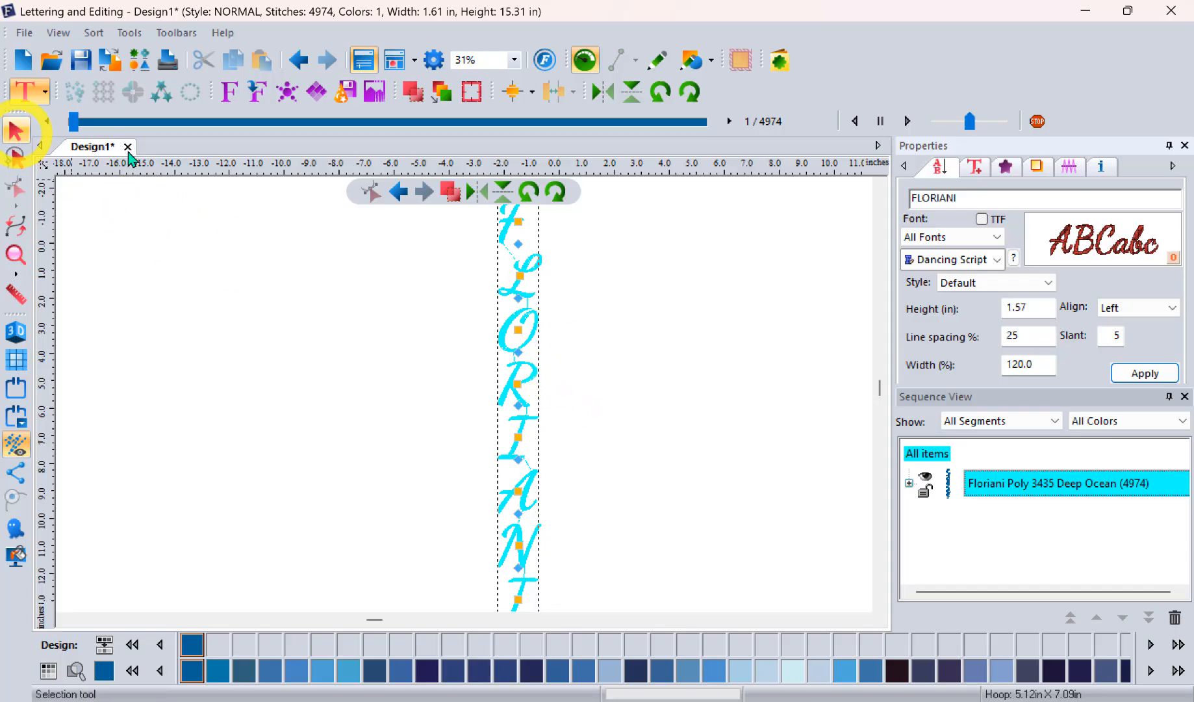
# Apply the lettering's sew sequence as Left and run the stitch simulation through to its last stitch.
pyautogui.click(972, 174)
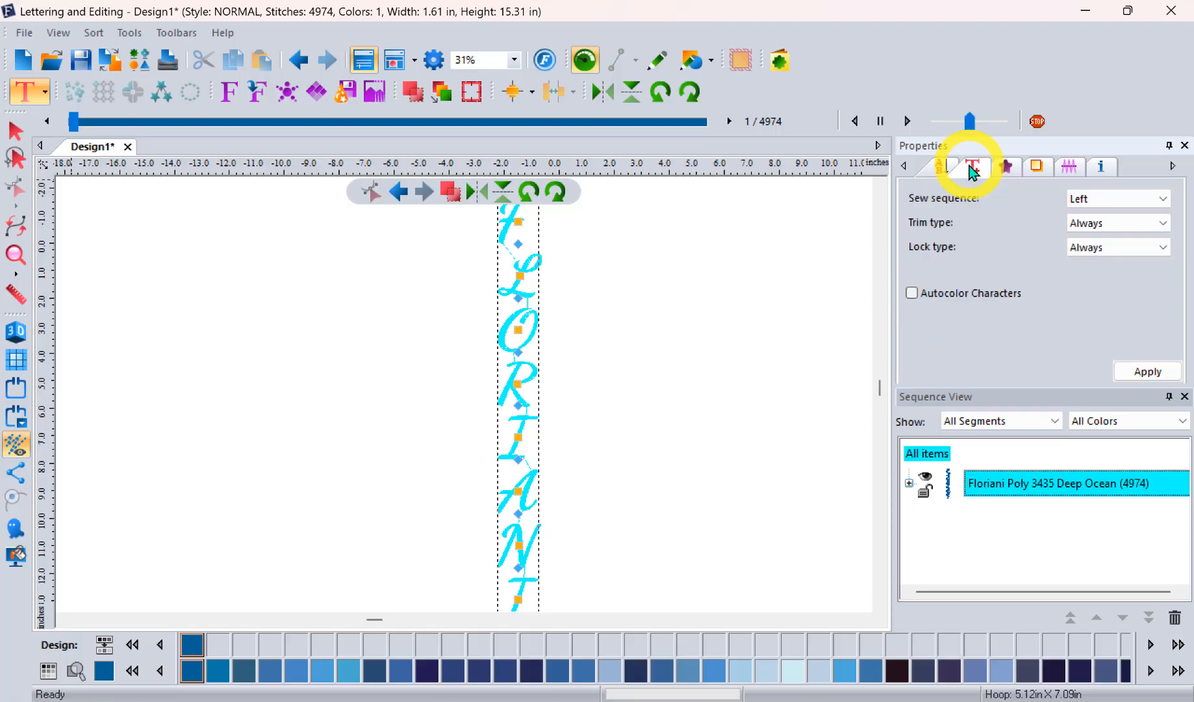
pyautogui.click(1103, 205)
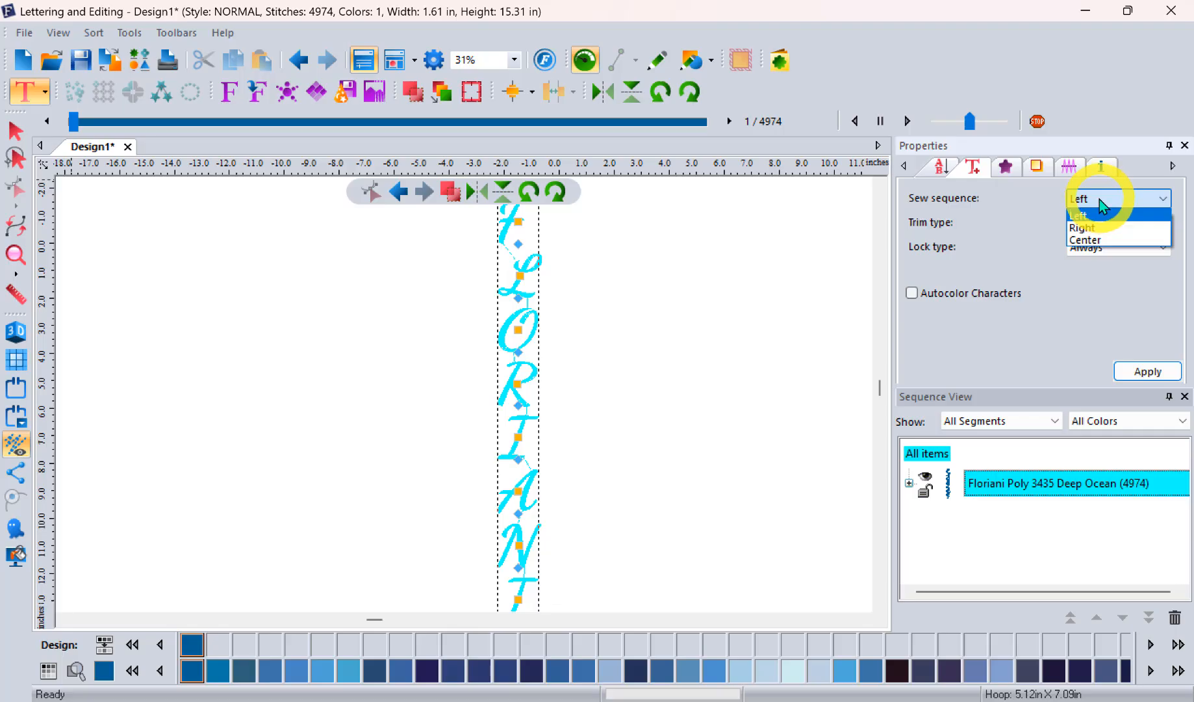
pyautogui.click(1099, 200)
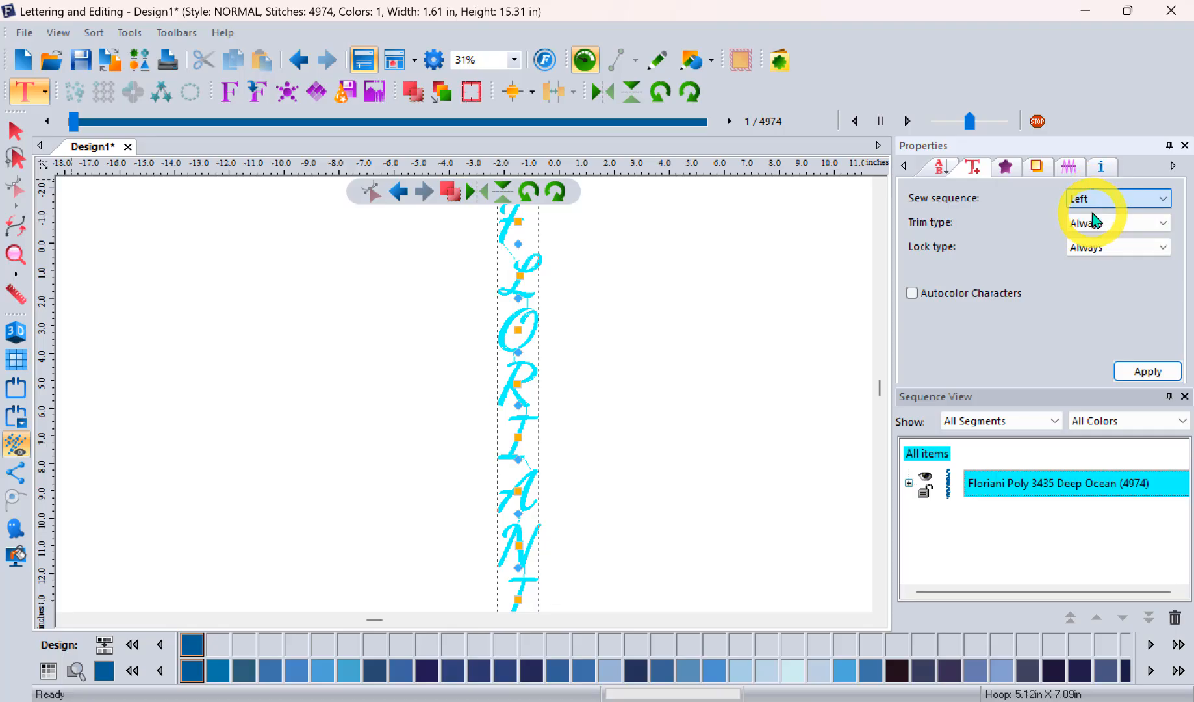
pyautogui.click(1142, 373)
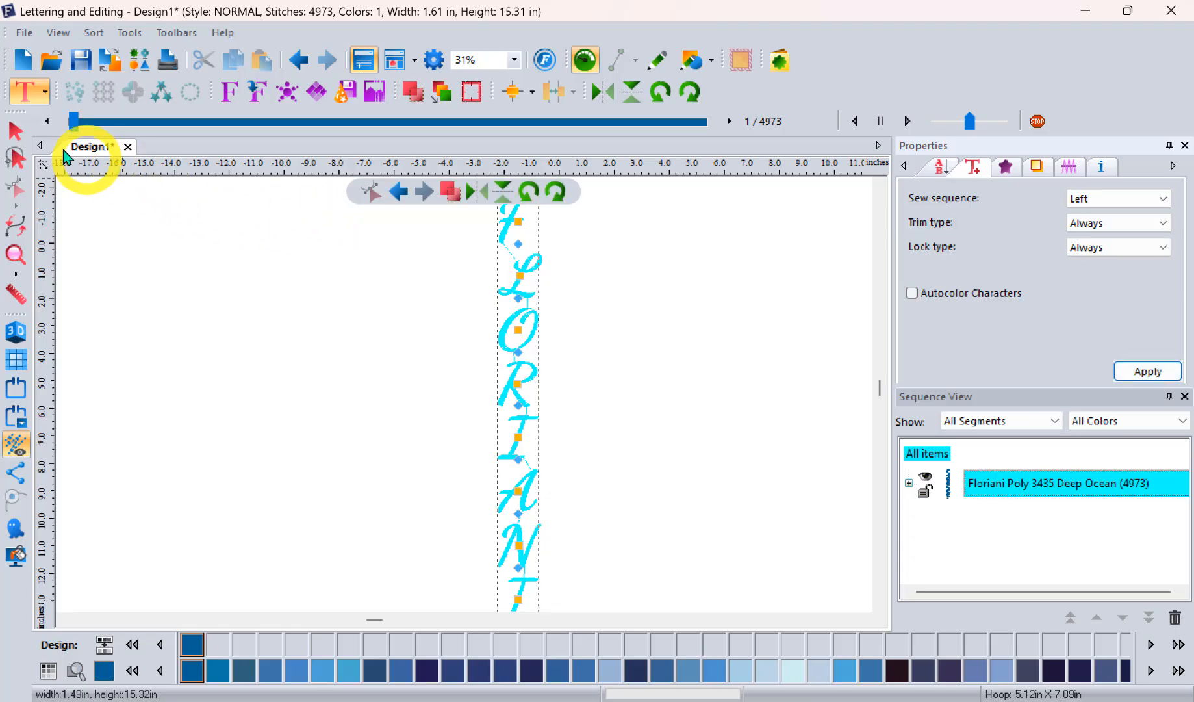
pyautogui.moveTo(75, 121); pyautogui.dragTo(838, 118)
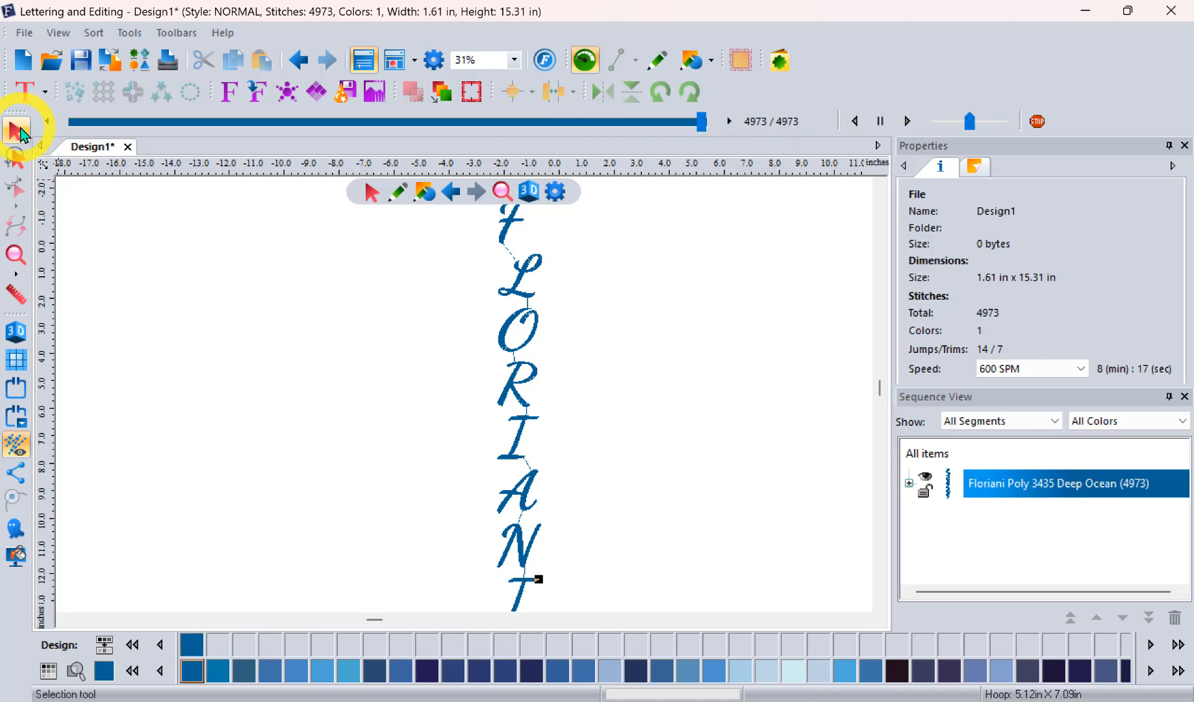
# Apply the vertical lettering's sew sequence as Right and run the stitch simulation through to the end.
pyautogui.click(20, 132)
pyautogui.click(516, 280)
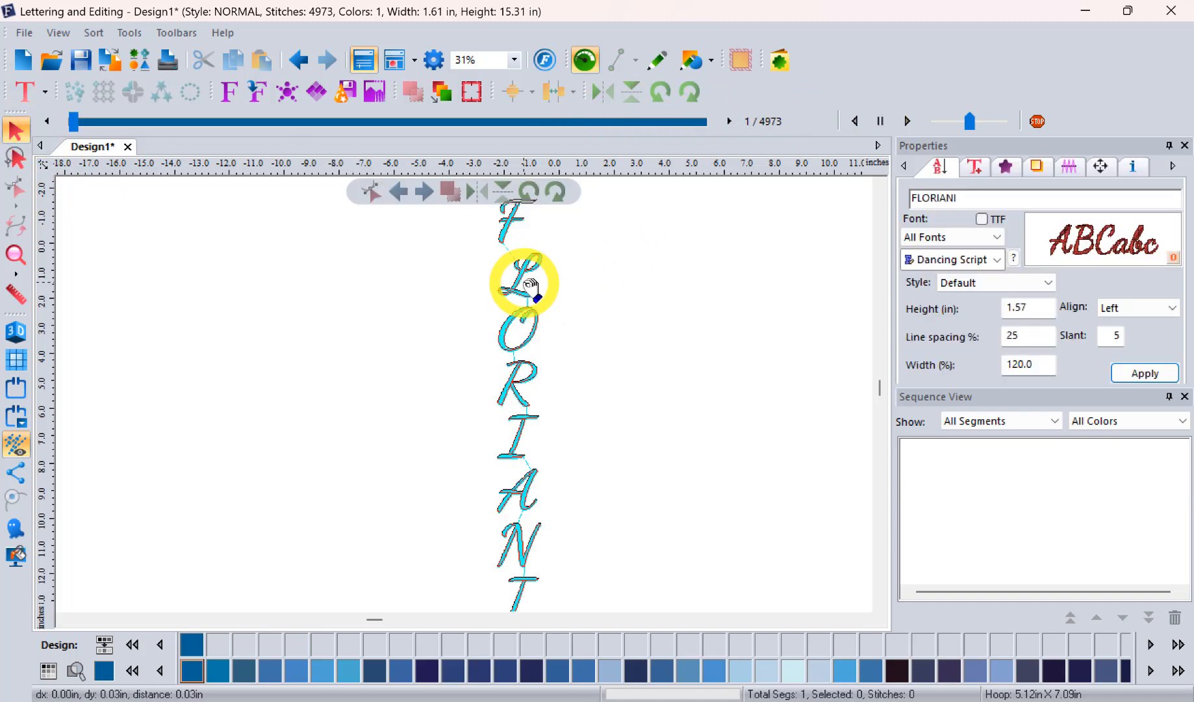
pyautogui.click(969, 181)
pyautogui.click(1110, 206)
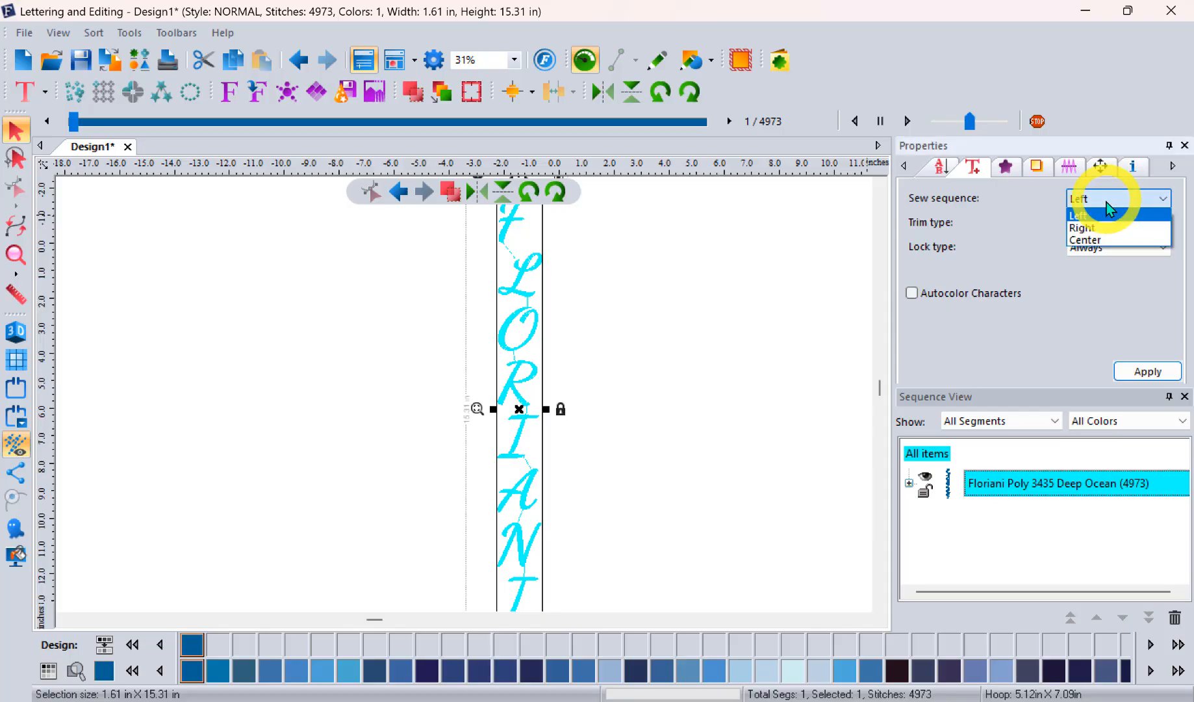
pyautogui.click(1101, 219)
pyautogui.click(1147, 371)
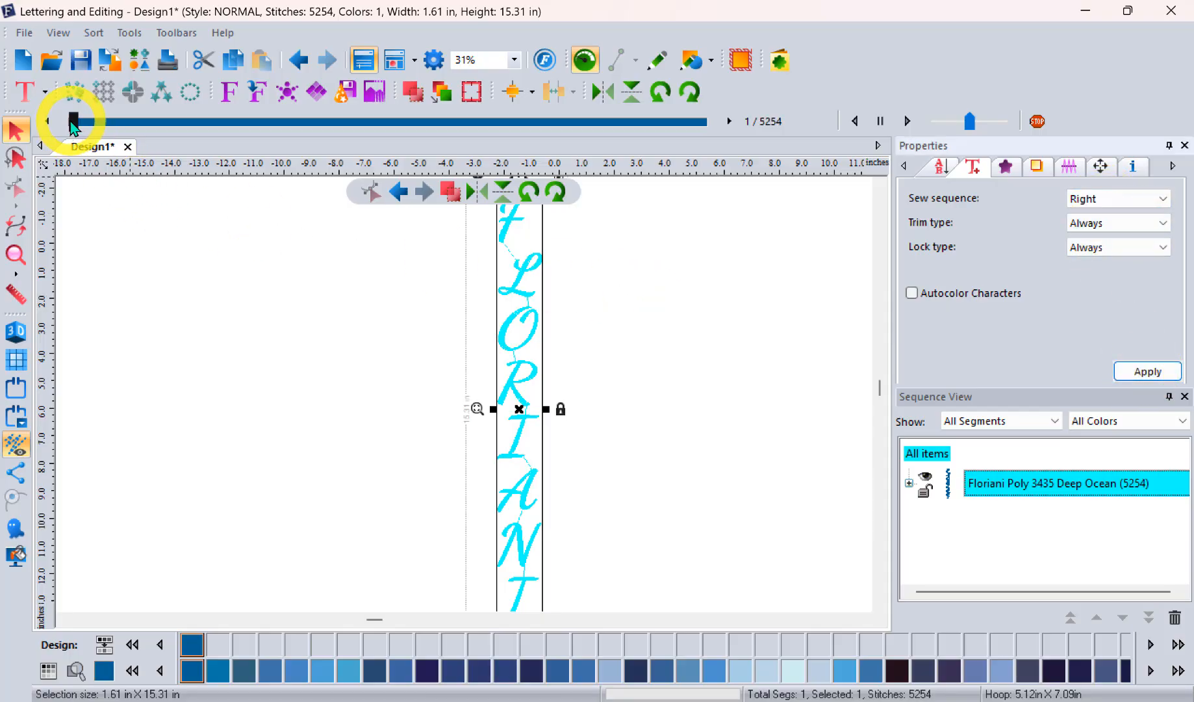
pyautogui.moveTo(77, 121); pyautogui.dragTo(747, 104)
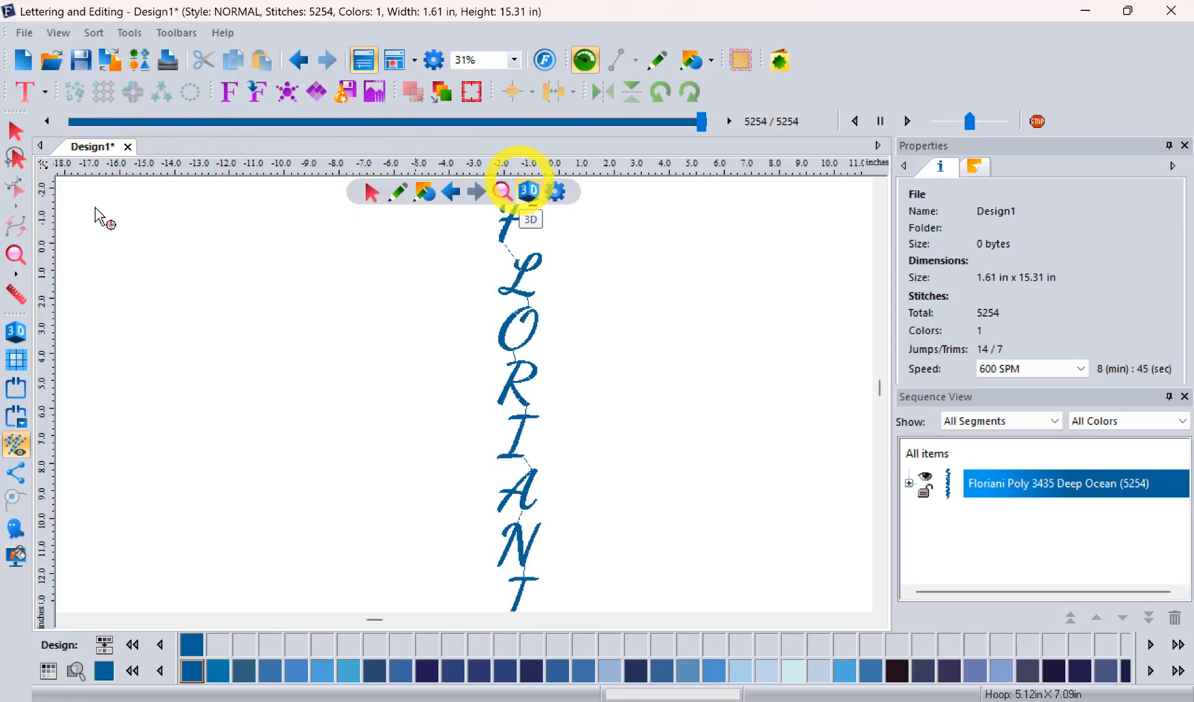
# Reselect the vertical FLORIANI lettering and set its trim type to Auto.
pyautogui.click(16, 130)
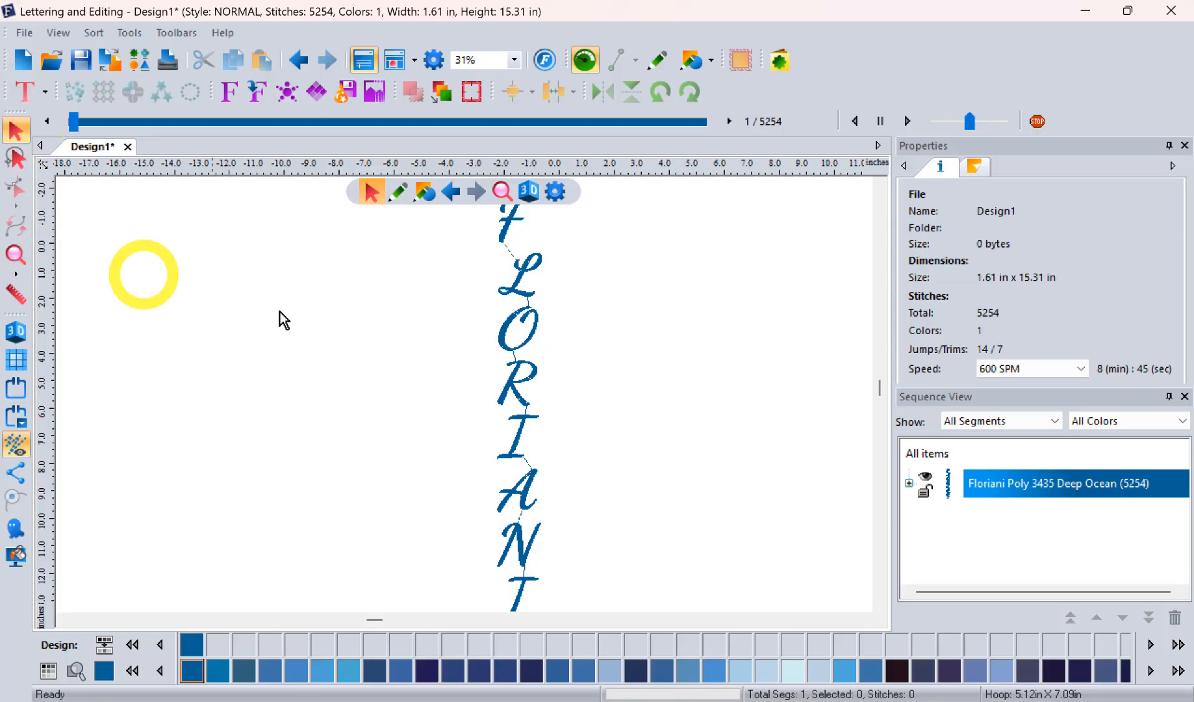
pyautogui.click(534, 253)
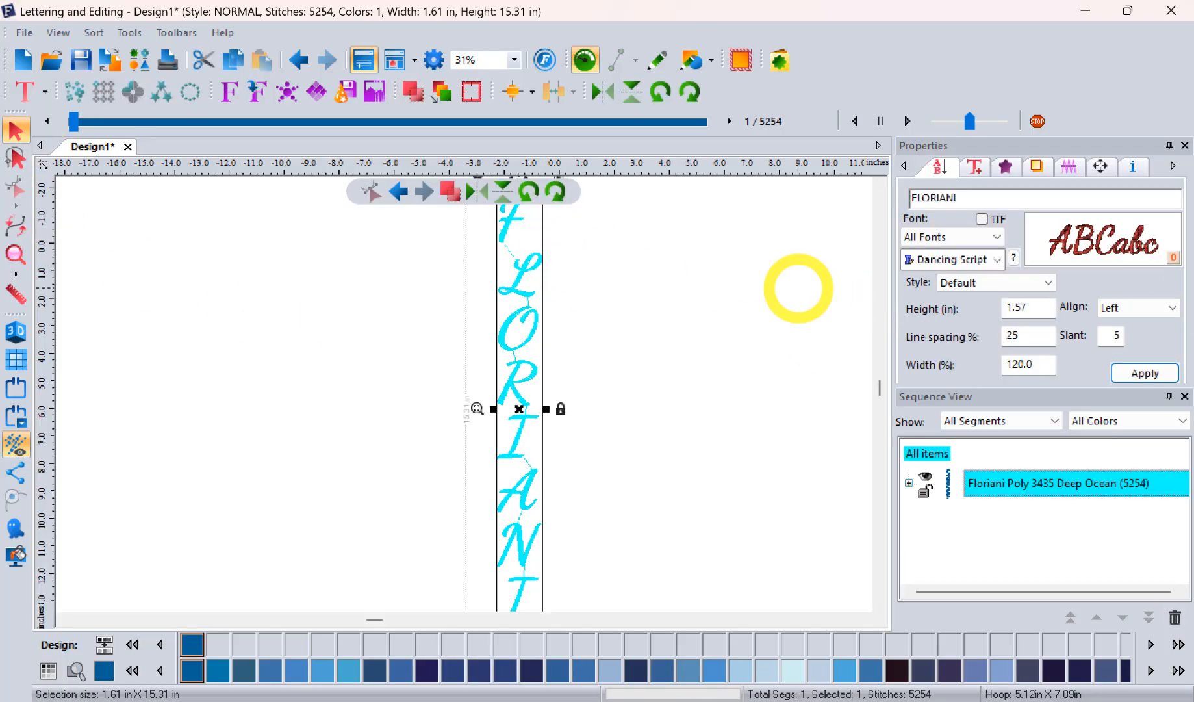
pyautogui.click(974, 168)
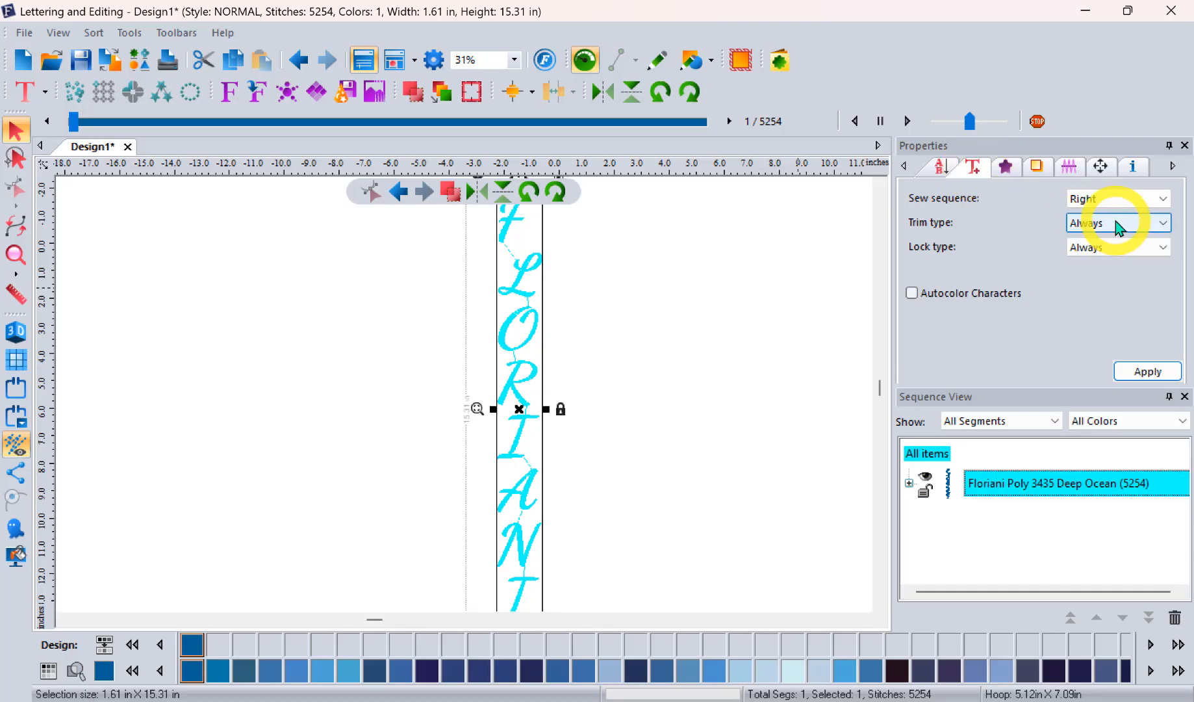
pyautogui.click(1090, 224)
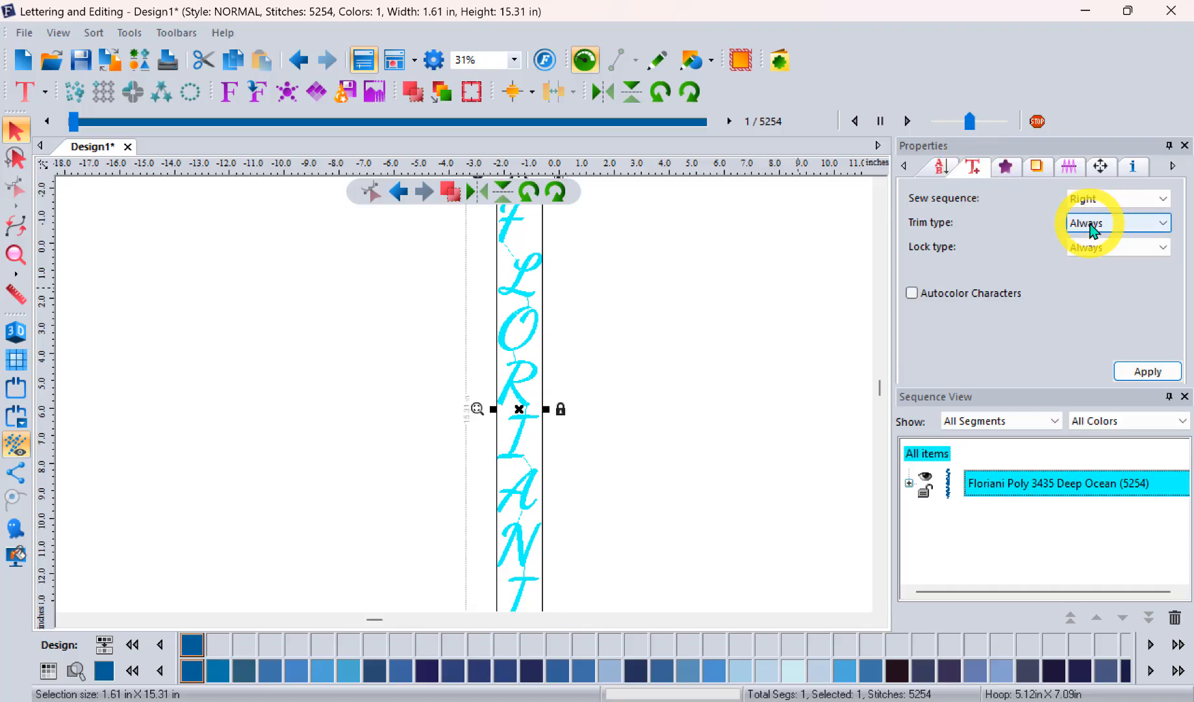
pyautogui.click(1127, 224)
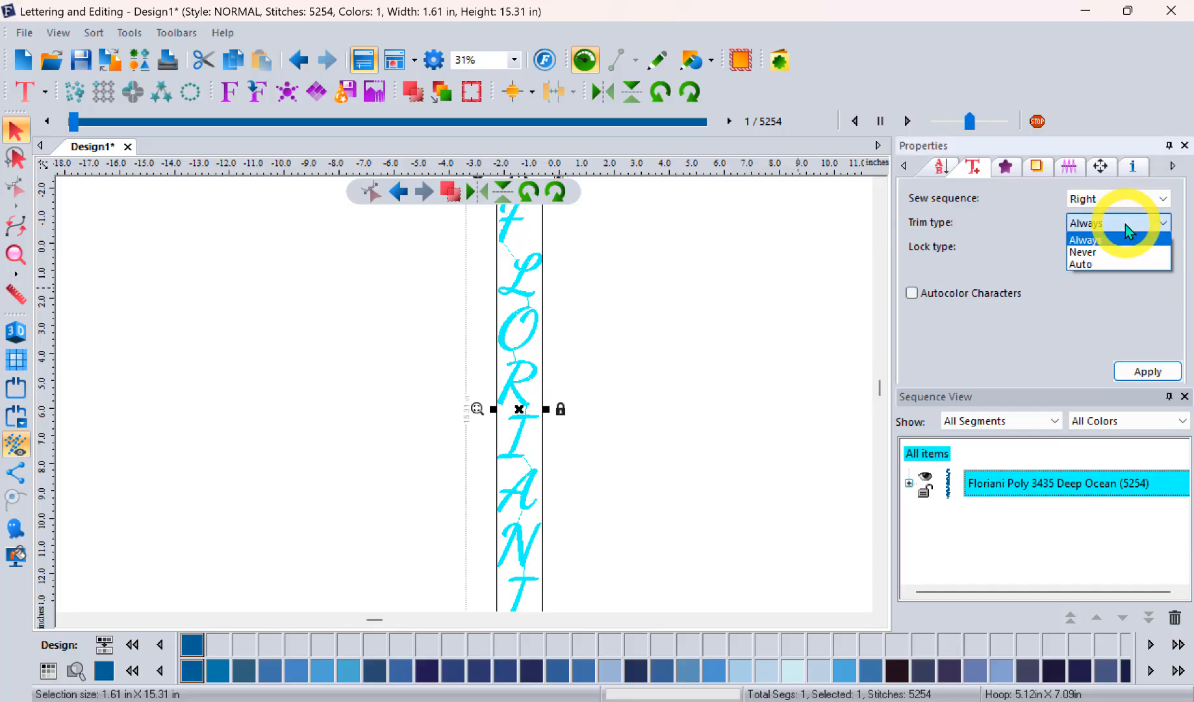
pyautogui.click(1092, 261)
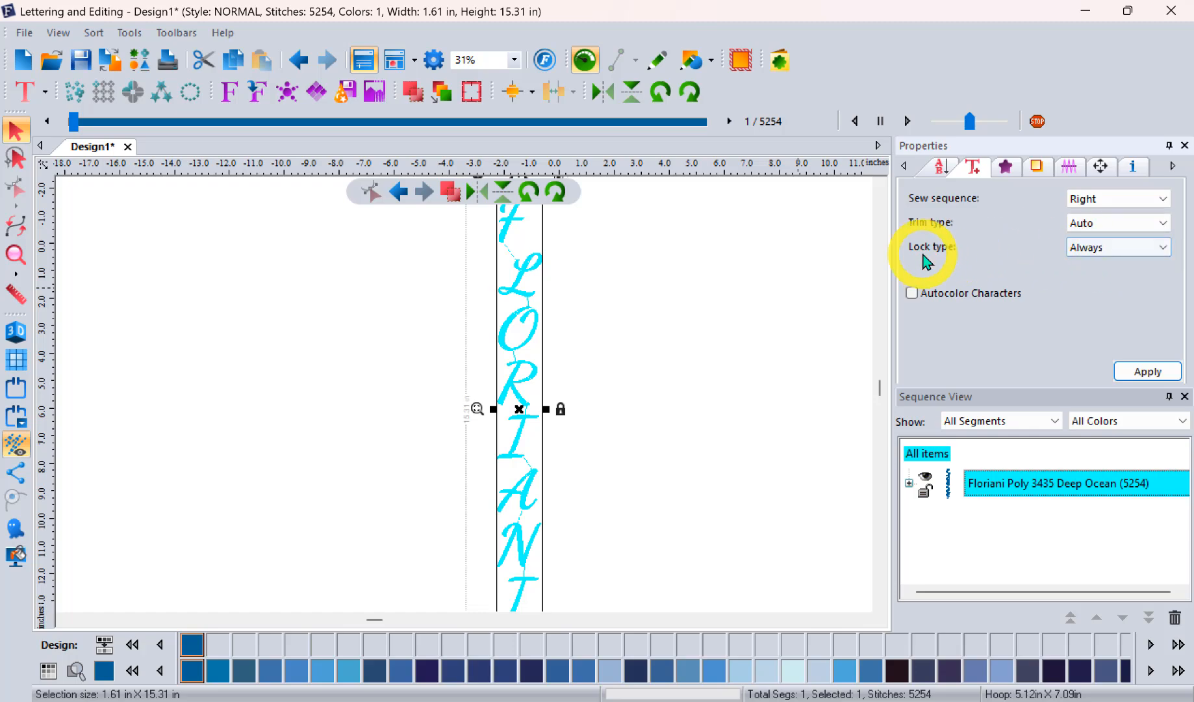
# Set the lettering's lock type to Around trim, enable Autocolor Characters, and apply the changes.
pyautogui.click(1111, 252)
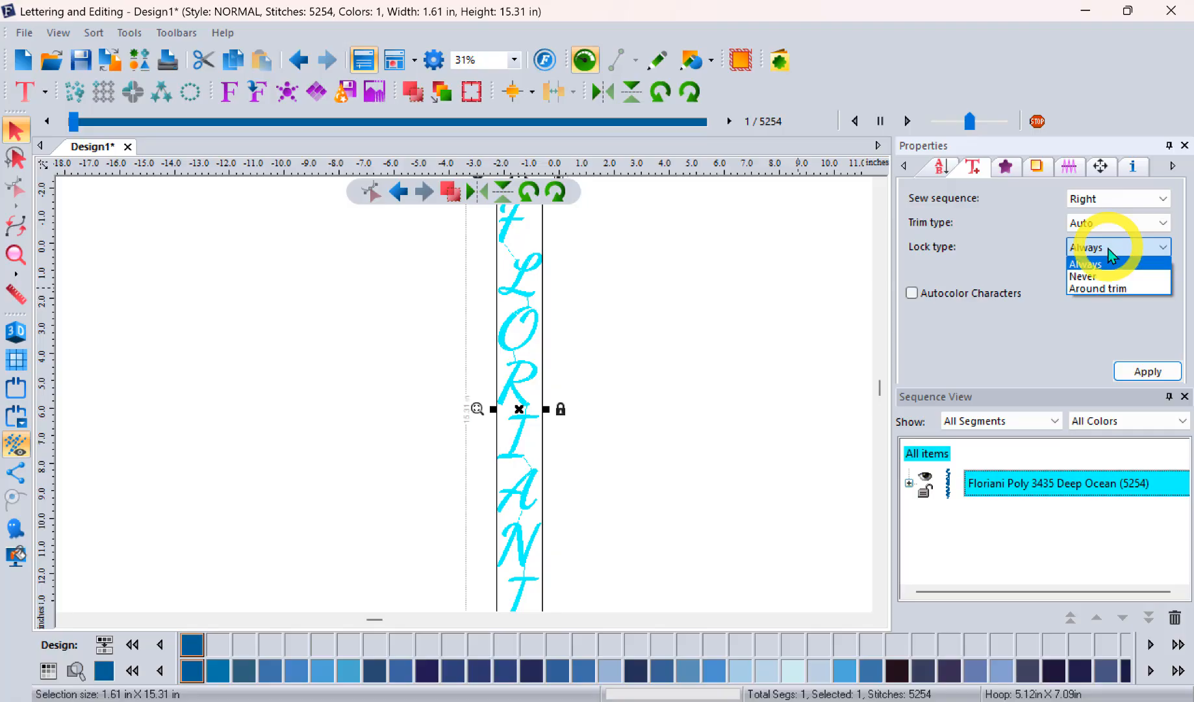
pyautogui.click(1099, 289)
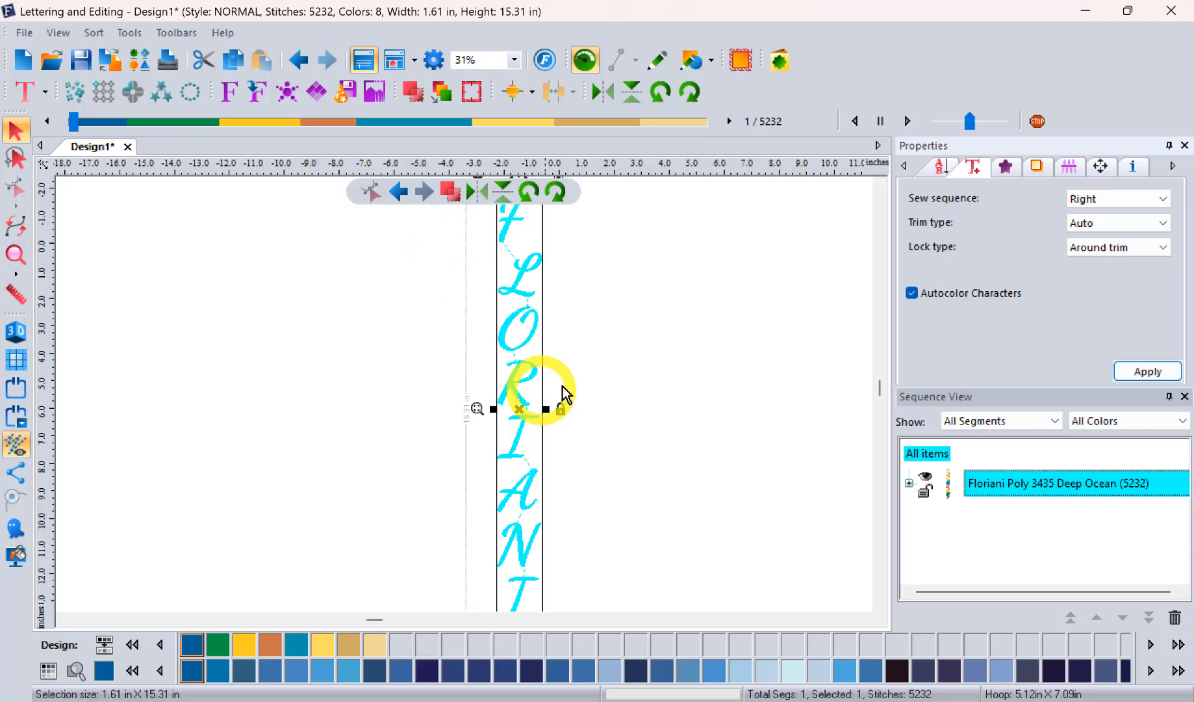
pyautogui.click(666, 342)
pyautogui.scroll(1, 666, 425)
pyautogui.scroll(-2, 666, 426)
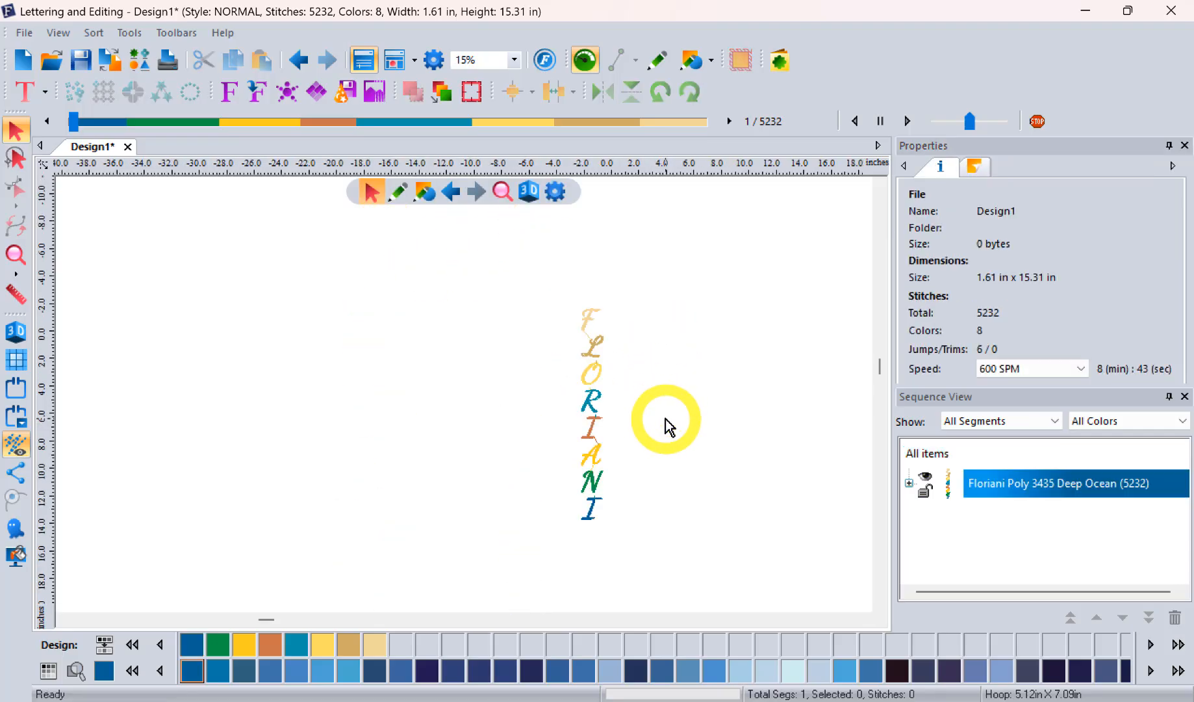
# Show the available text tool variants.
pyautogui.click(30, 96)
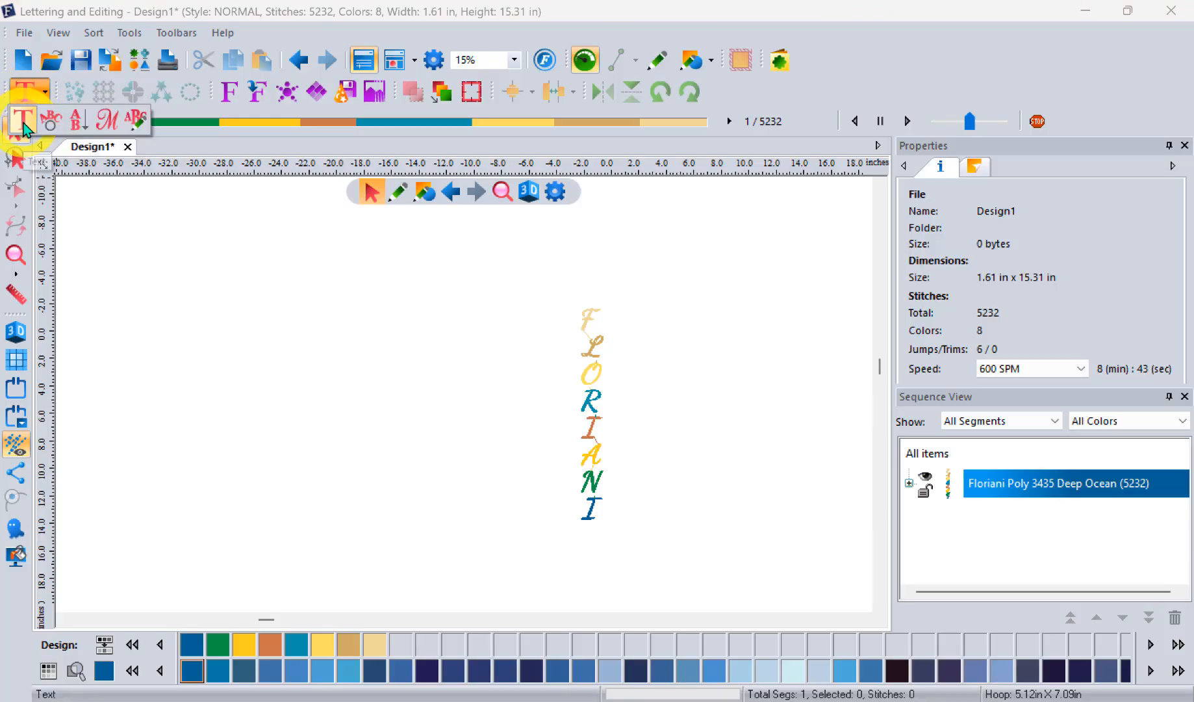